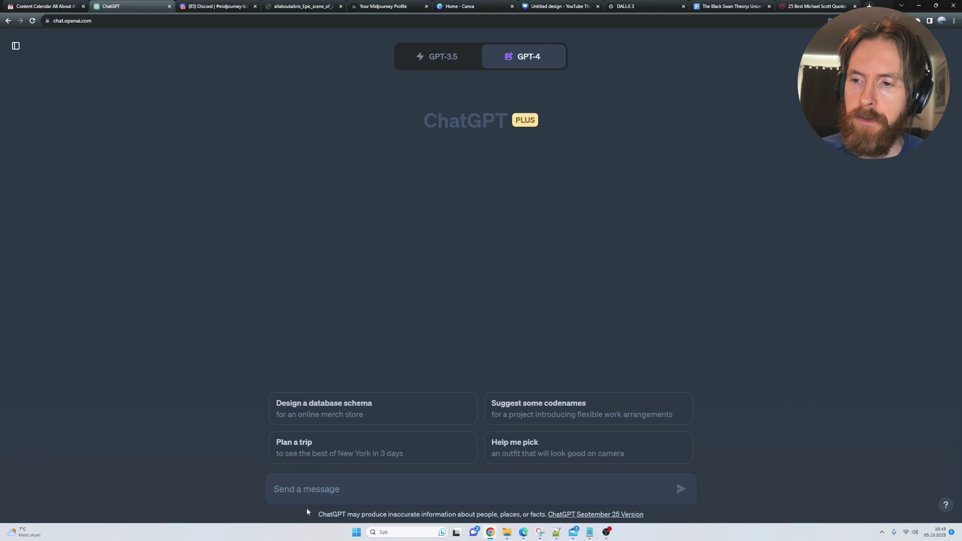
# Step: Paste and send the prompt for a professional 16:9 photo of a stunning blonde American woman
pyautogui.click(308, 491)
pyautogui.write('Start with a proffesional photo of a stunning american blond female in a 16:9 aspect ratio:')
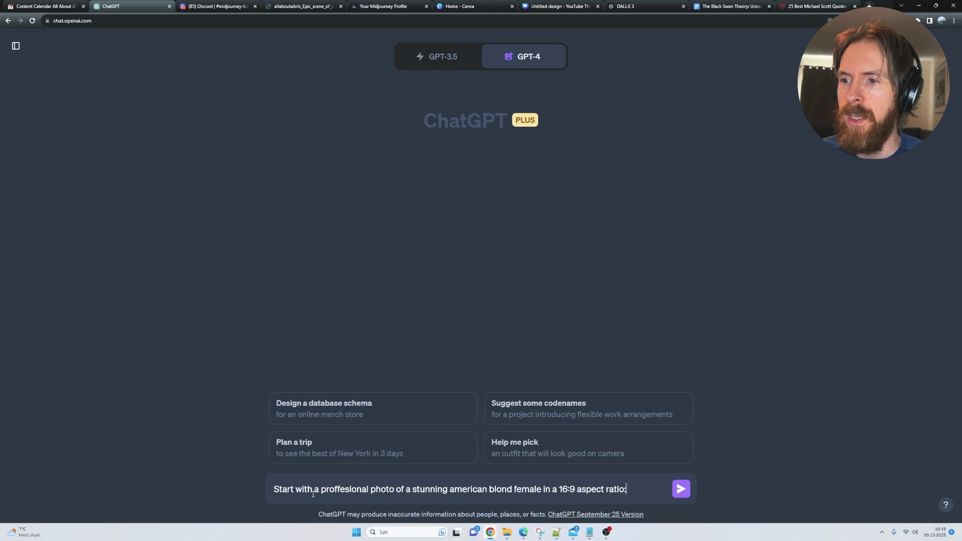
pyautogui.click(681, 489)
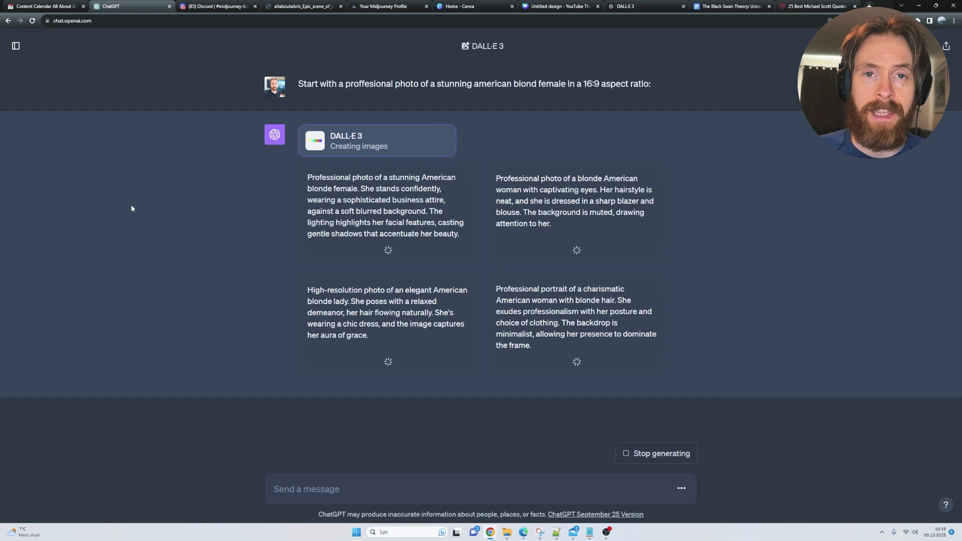
# Step: Browse the four generated blonde-woman portraits full size, back and forth
pyautogui.click(358, 196)
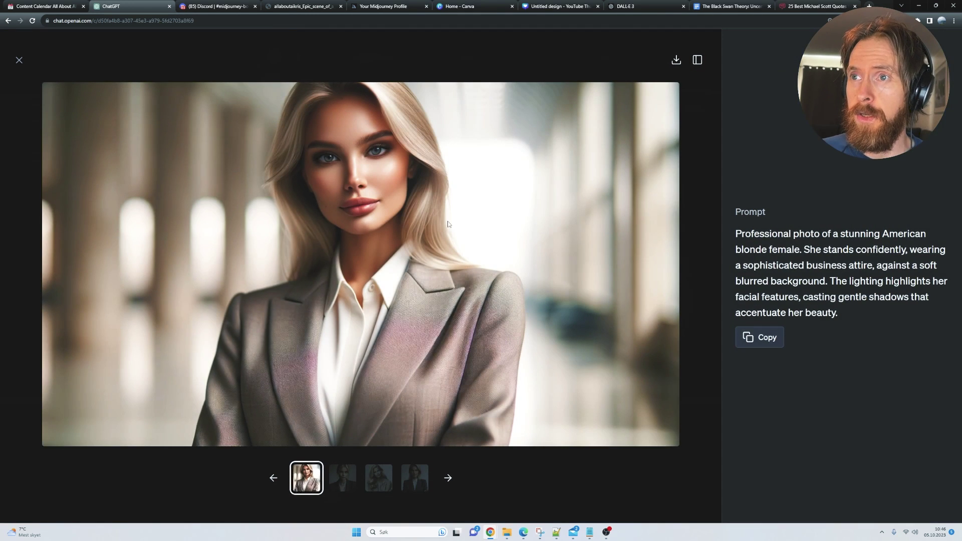
pyautogui.press('Right')
pyautogui.press('Right')
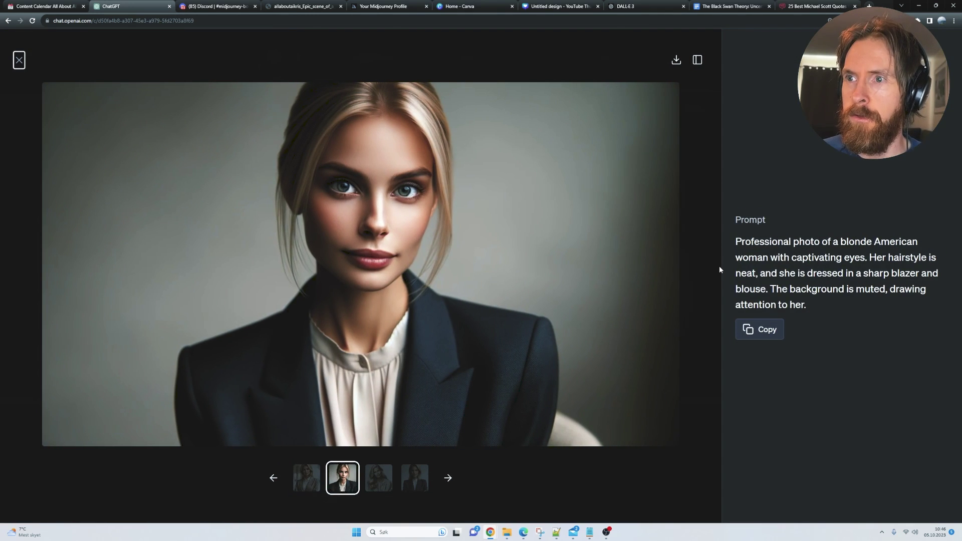
pyautogui.press('Right')
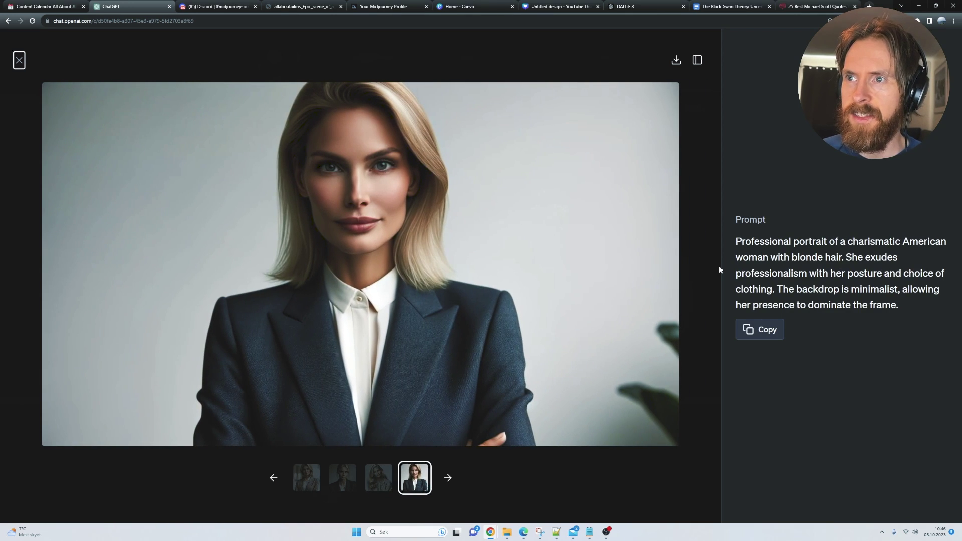
pyautogui.press('Left')
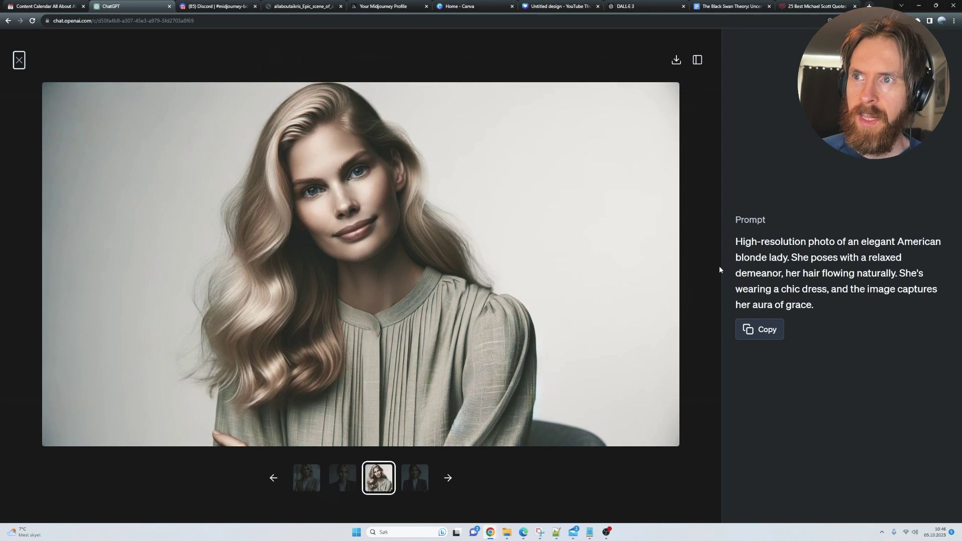
pyautogui.press('Left')
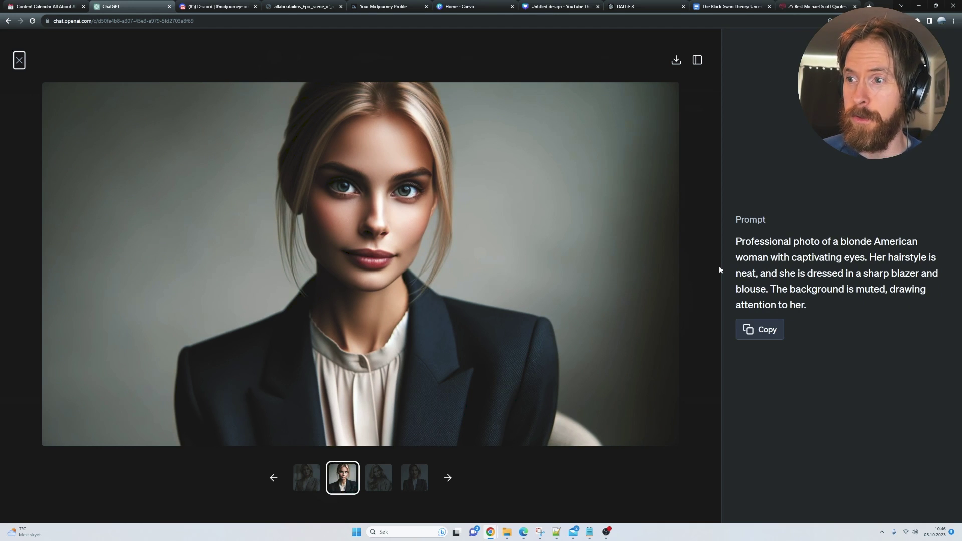
pyautogui.click(20, 61)
# Step: Ask ChatGPT to tag the four portraits Image A through Image D for iteration
pyautogui.click(321, 489)
pyautogui.hotkey('ctrl', 'v')
pyautogui.press('Return')
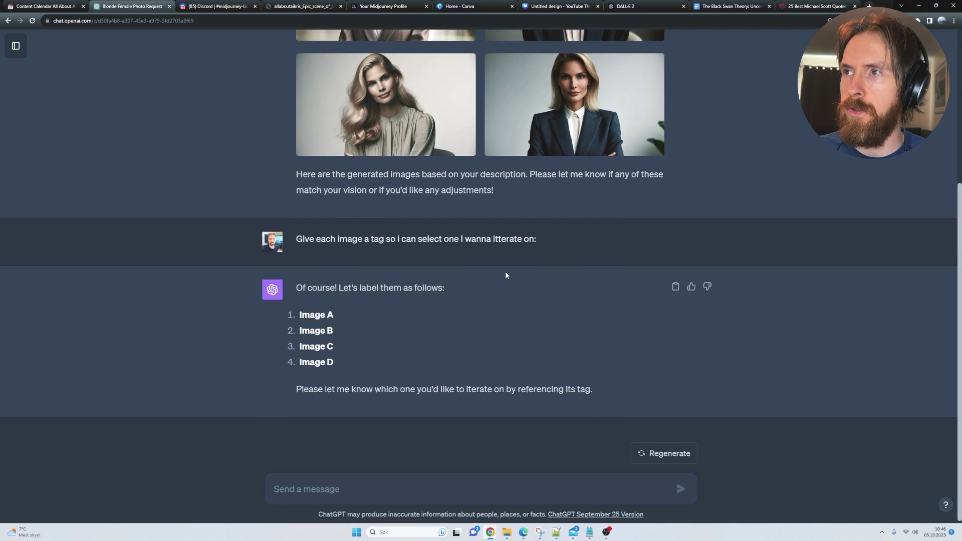
# Step: Review the New York street image of Image B's woman in a dress at full size
pyautogui.scroll(4, 506, 273)
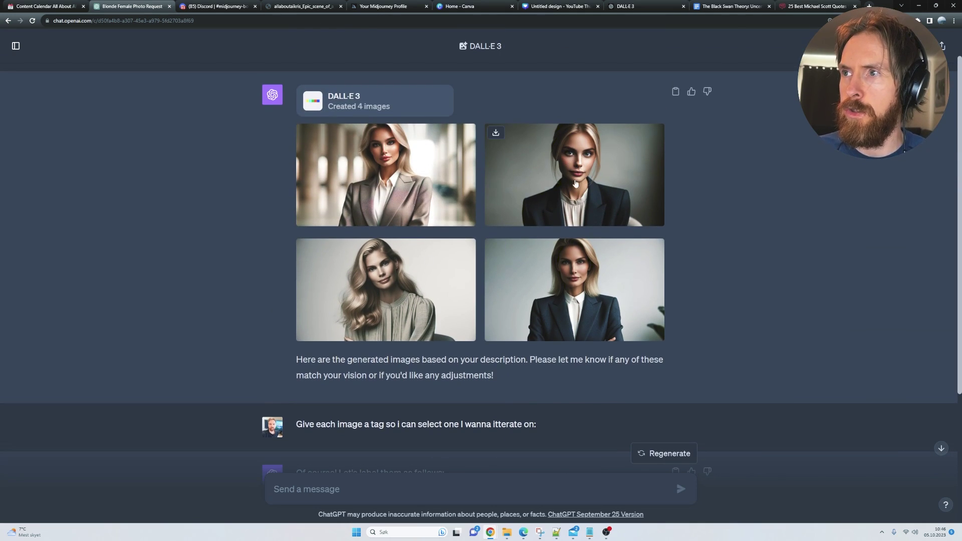
pyautogui.scroll(-4, 212, 241)
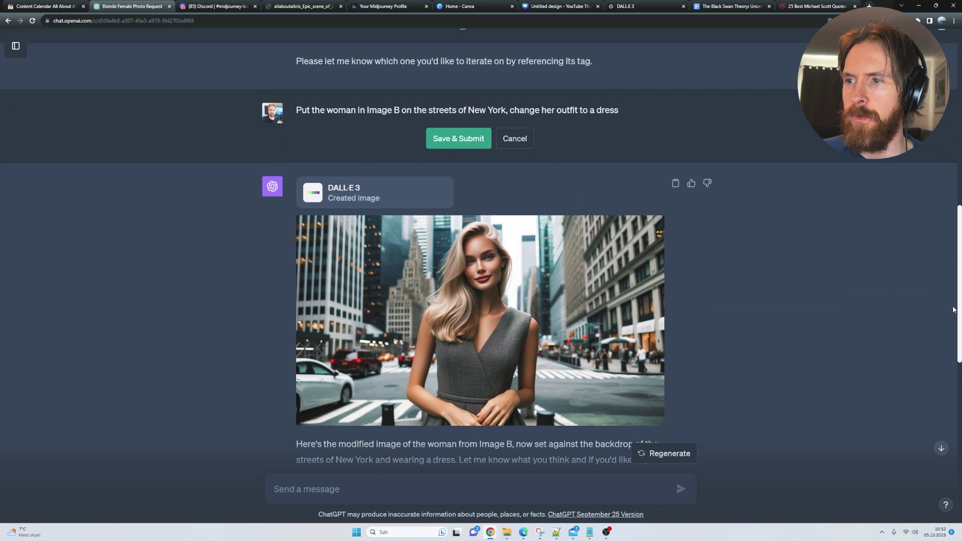
pyautogui.click(470, 300)
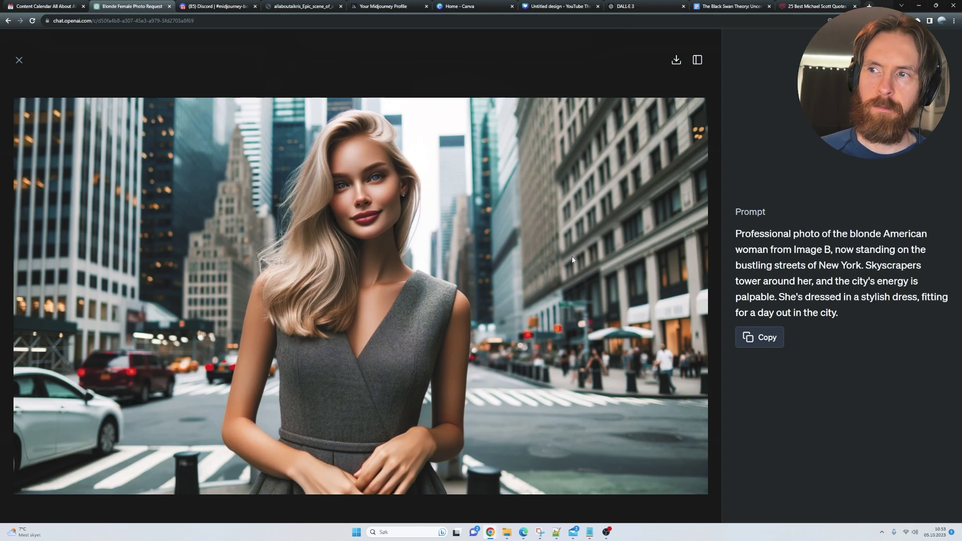
pyautogui.click(19, 60)
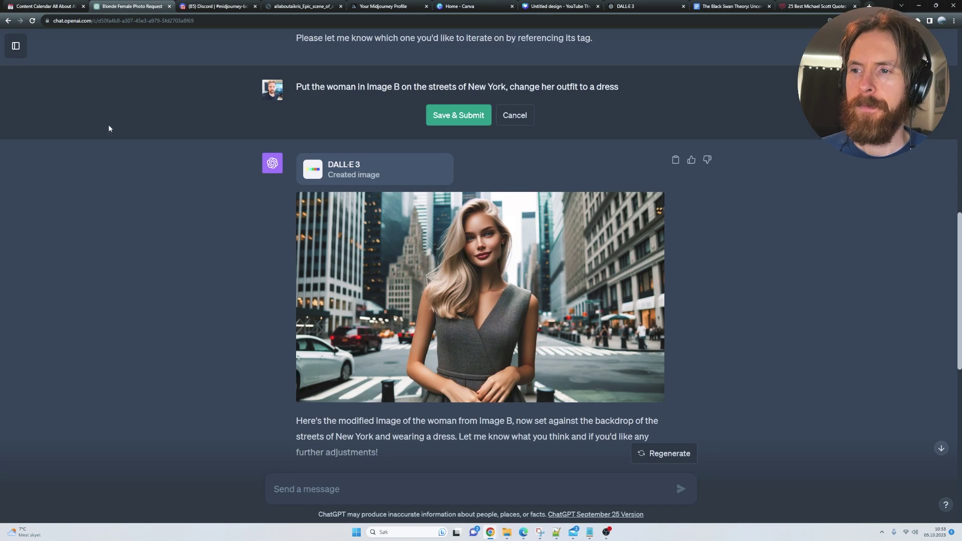
pyautogui.scroll(-2, 253, 343)
pyautogui.scroll(1, 295, 376)
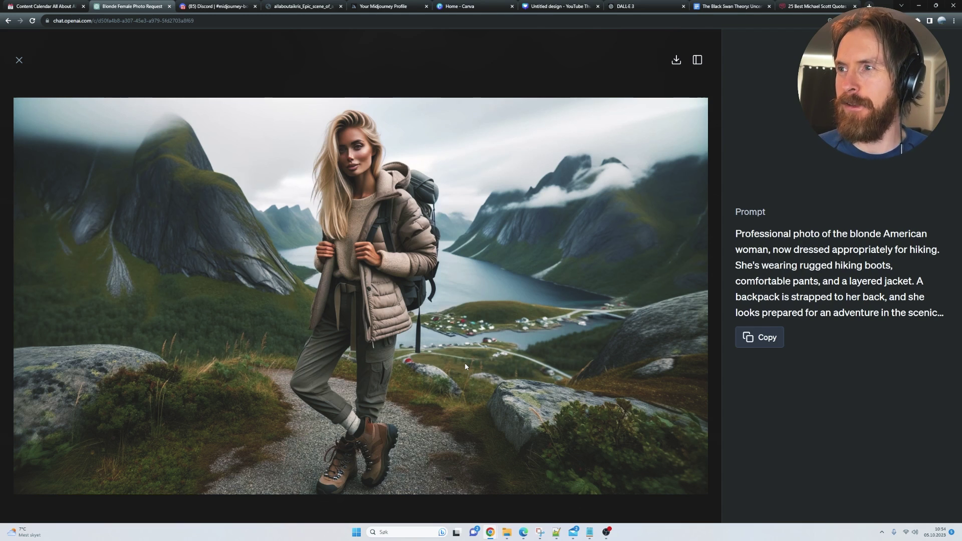
# Step: Send the ultra-realistic 8k autumn Norway fjord hiking prompt and view the result full size
pyautogui.click(19, 61)
pyautogui.scroll(-2, 368, 371)
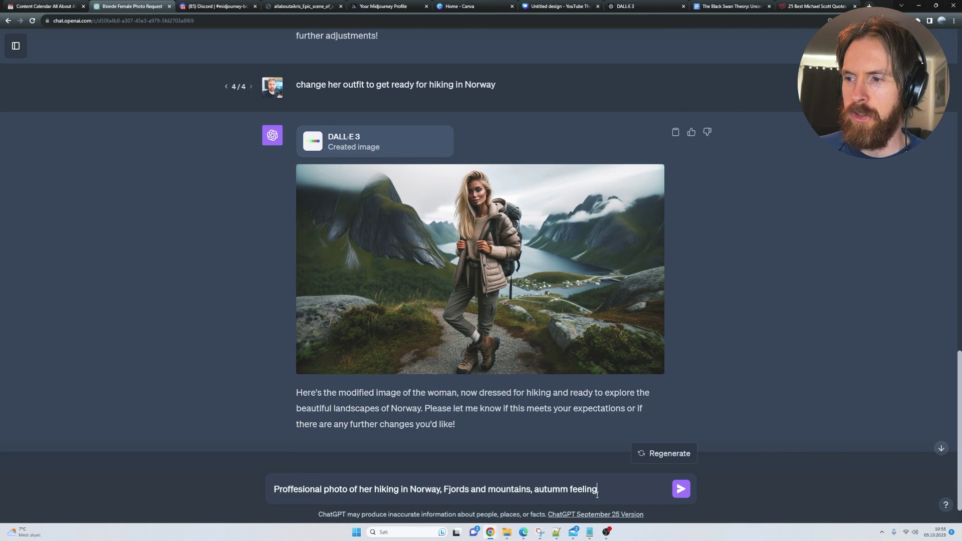
pyautogui.click(681, 492)
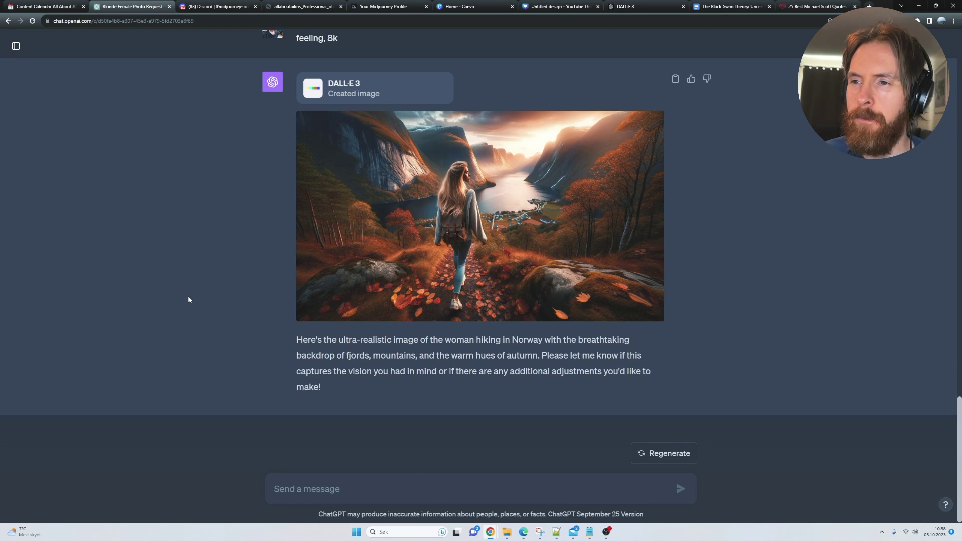
pyautogui.click(409, 246)
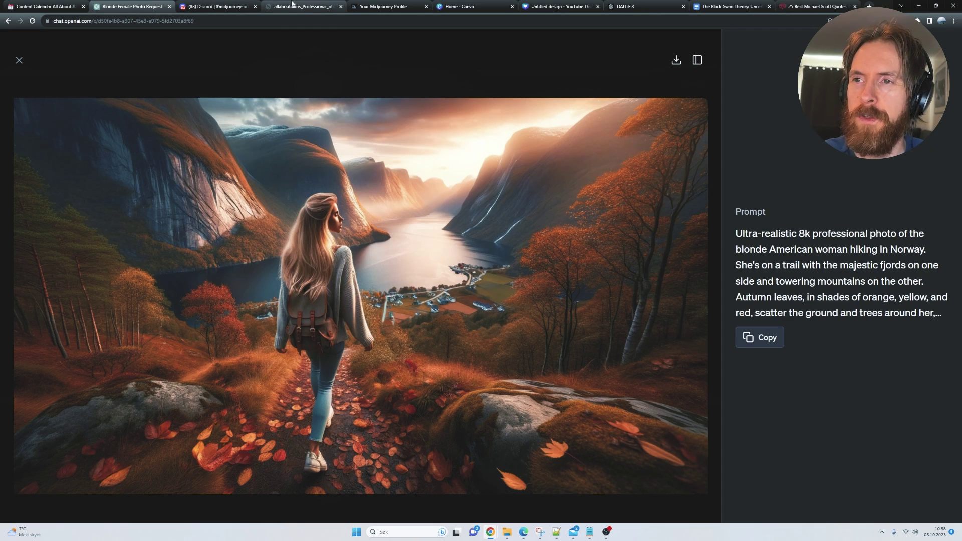
pyautogui.click(296, 6)
pyautogui.scroll(-8, 356, 264)
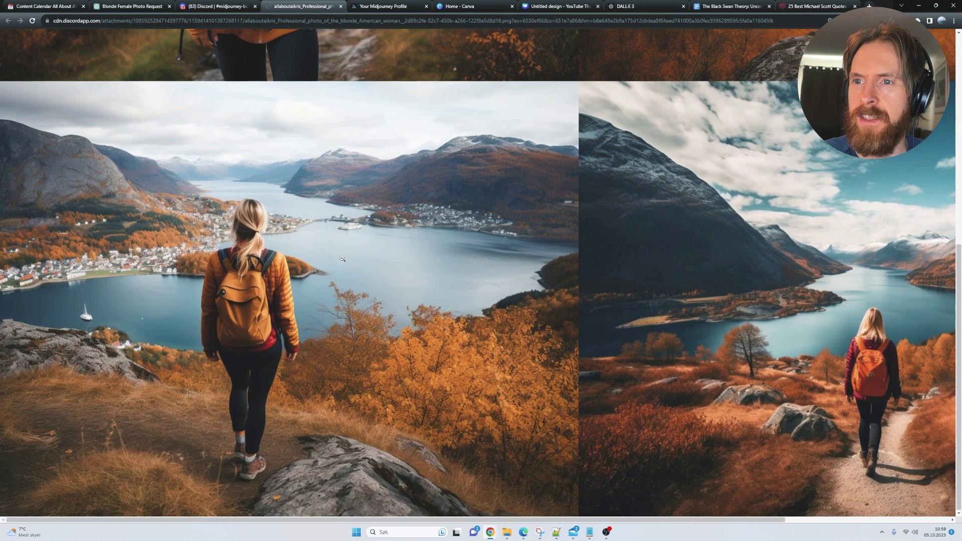
pyautogui.moveTo(427, 520); pyautogui.dragTo(590, 520)
pyautogui.scroll(8, 707, 396)
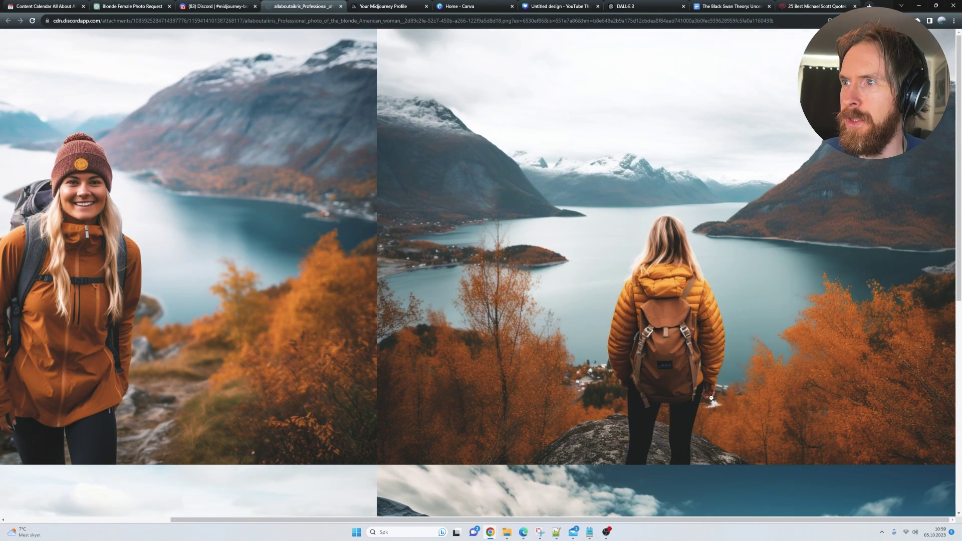
pyautogui.moveTo(694, 520); pyautogui.dragTo(530, 520)
pyautogui.click(215, 6)
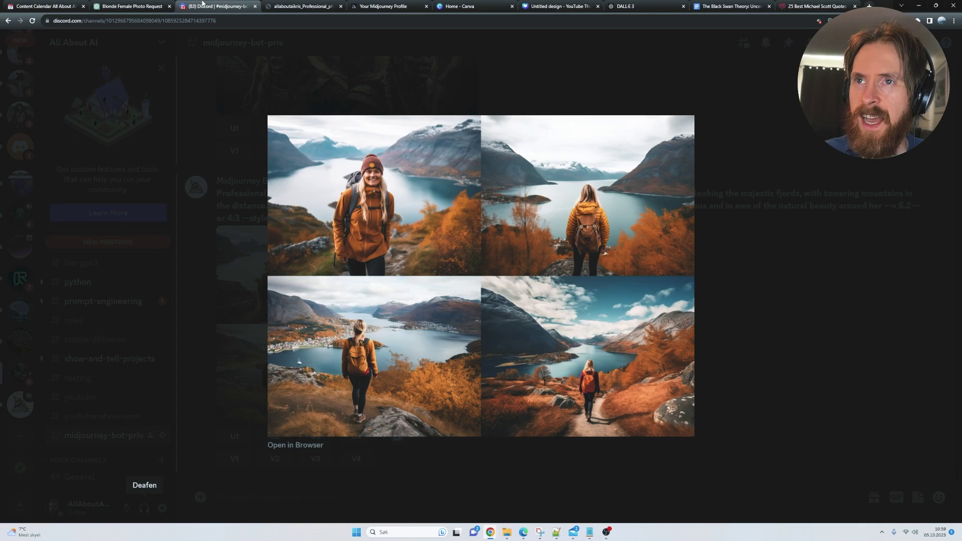
pyautogui.click(128, 5)
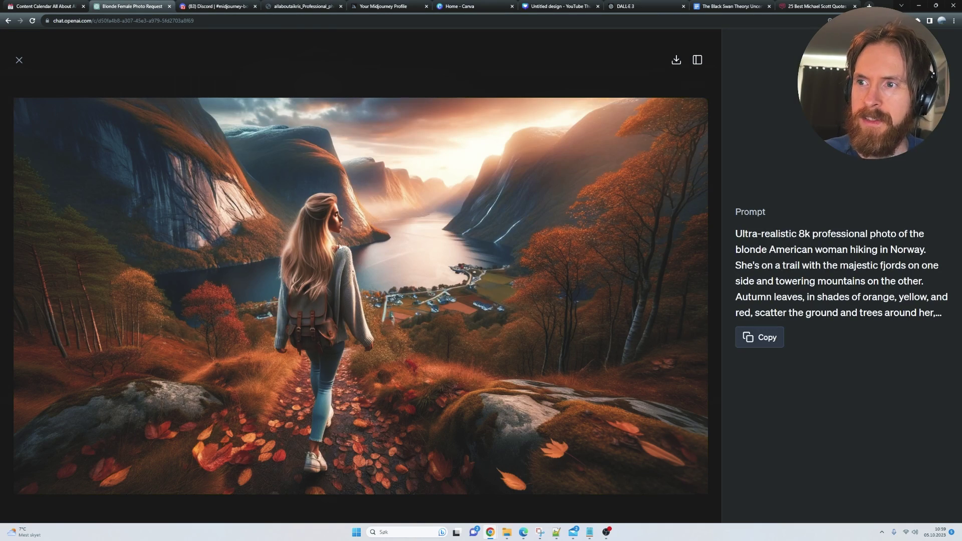
pyautogui.click(301, 6)
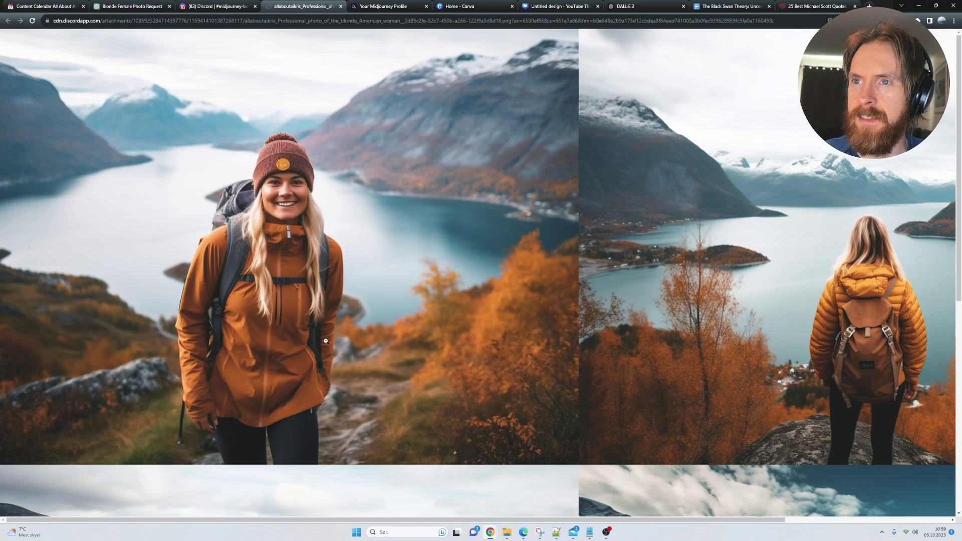
pyautogui.scroll(-8, 357, 326)
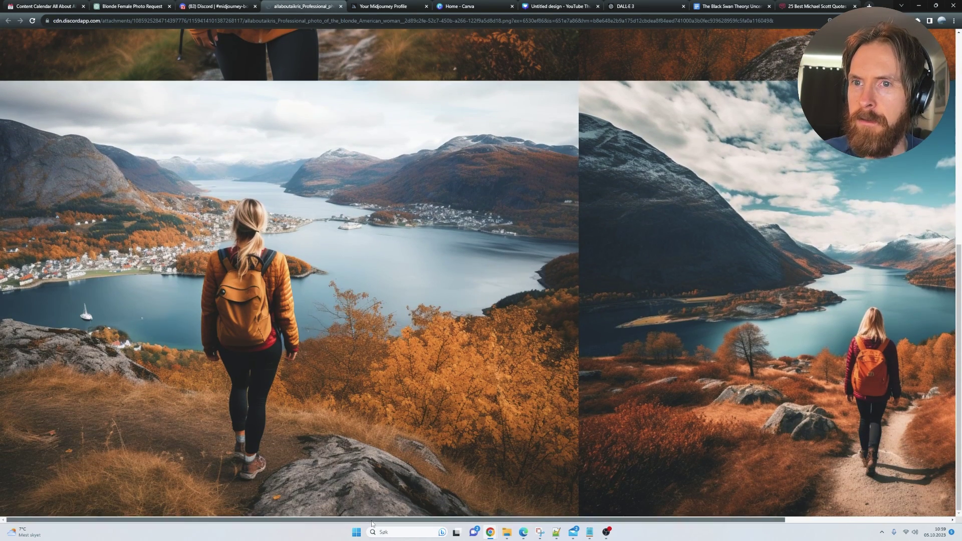
pyautogui.moveTo(375, 520); pyautogui.dragTo(541, 520)
pyautogui.scroll(8, 351, 251)
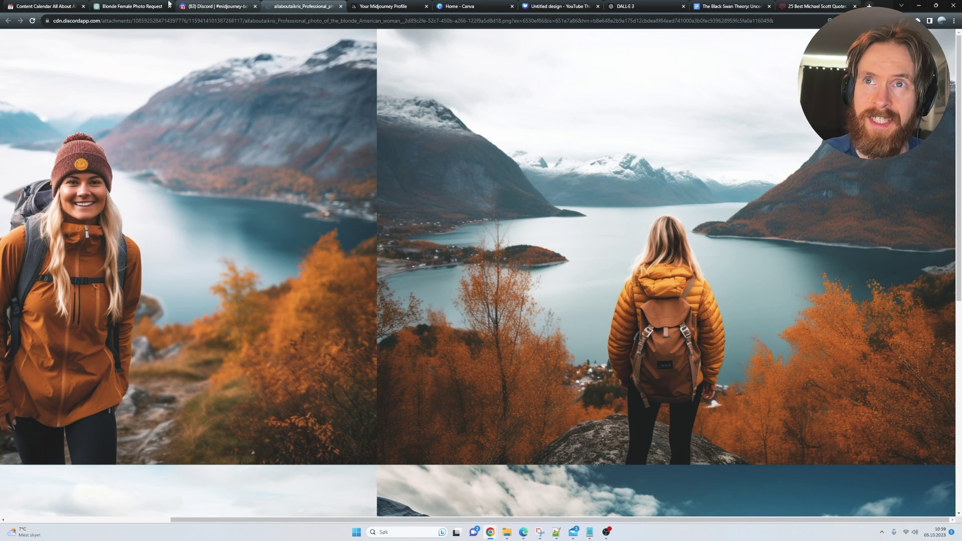
pyautogui.click(143, 6)
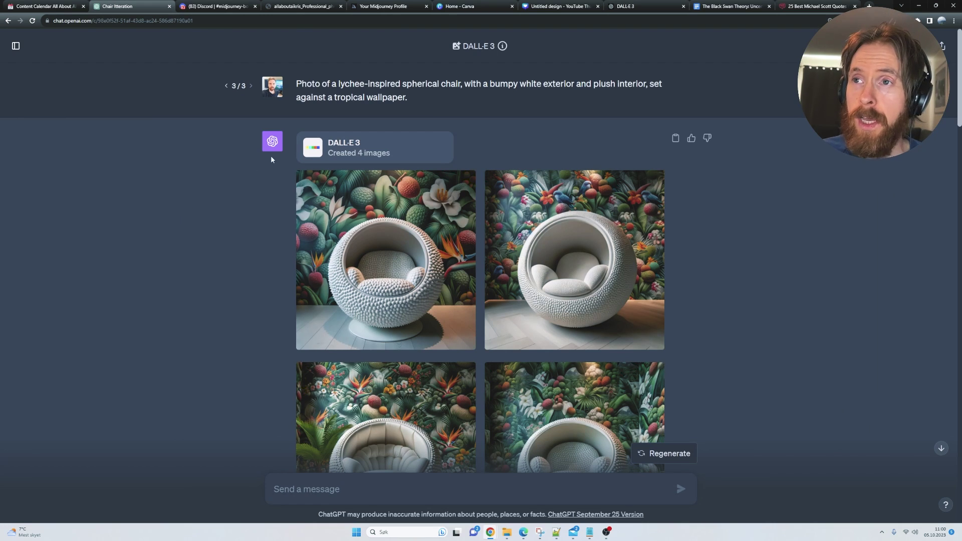
# Step: Compare OpenAI's original lychee chair example with the Chair Itteration chat
pyautogui.click(646, 6)
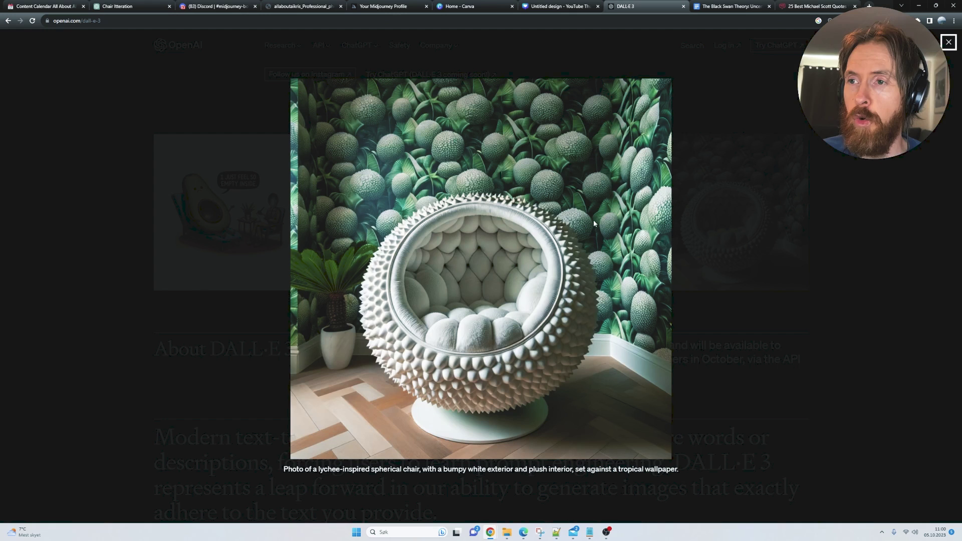
pyautogui.click(132, 6)
pyautogui.scroll(-2, 518, 327)
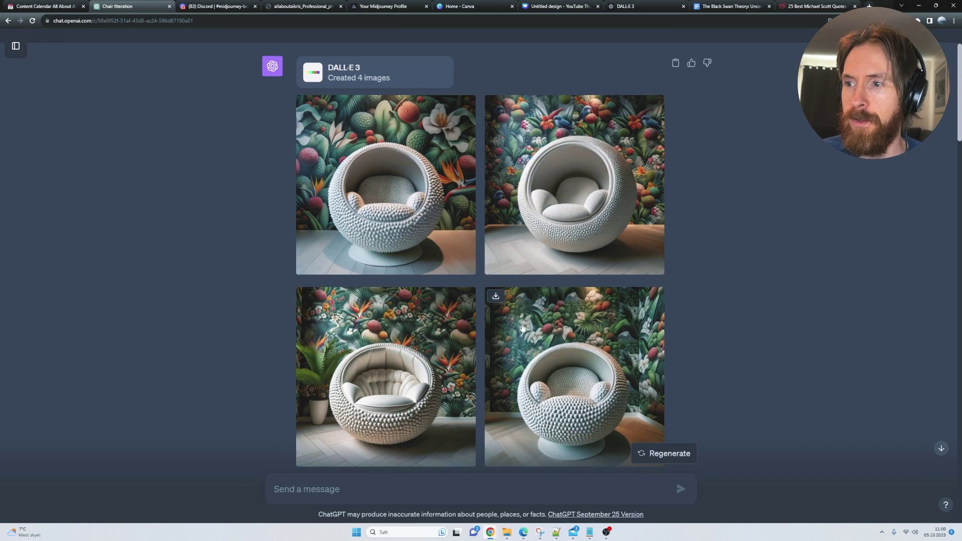
pyautogui.scroll(2, 466, 296)
pyautogui.scroll(-5, 436, 275)
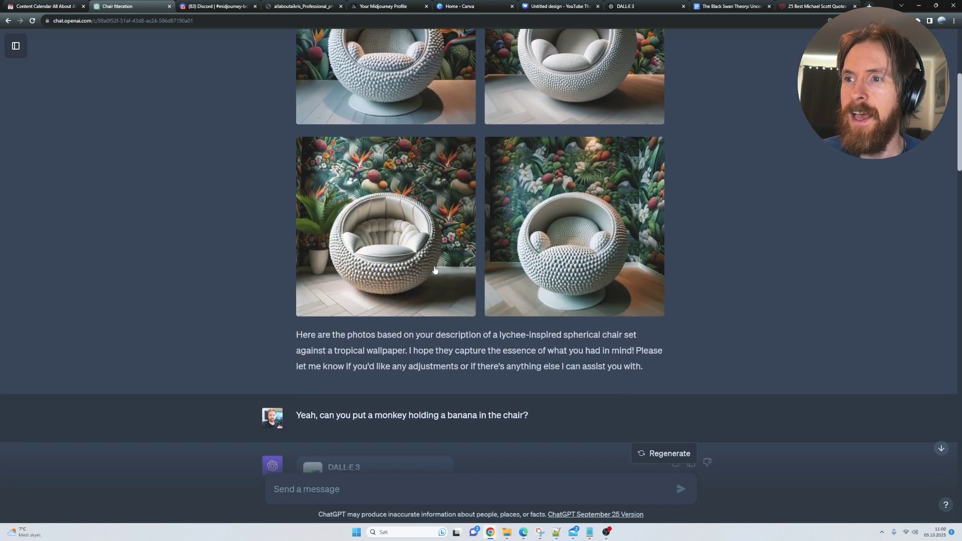
pyautogui.scroll(-3, 435, 271)
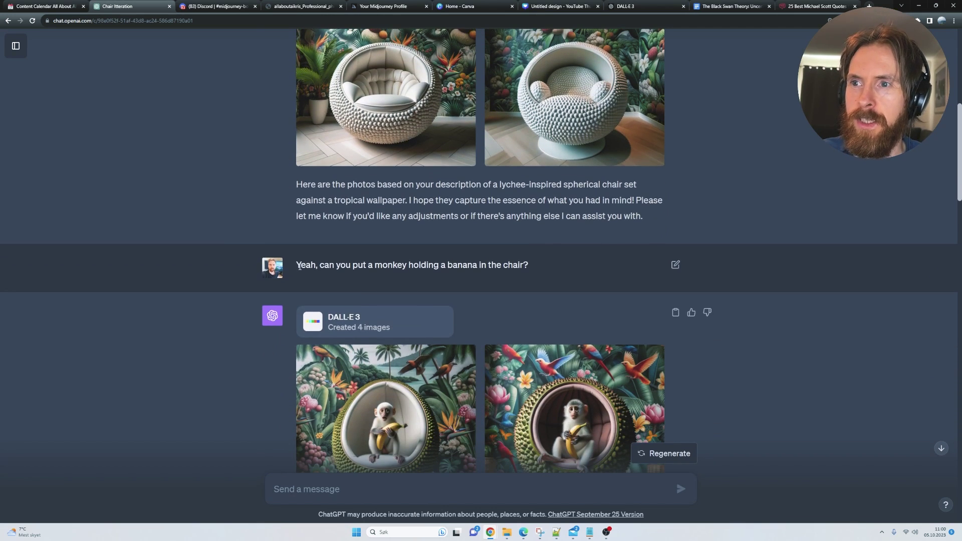
# Step: Highlight the add-a-monkey request and scroll to the four monkey-with-banana chair images
pyautogui.moveTo(298, 267); pyautogui.dragTo(519, 267)
pyautogui.click(542, 263)
pyautogui.scroll(-5, 542, 262)
pyautogui.scroll(-1, 218, 245)
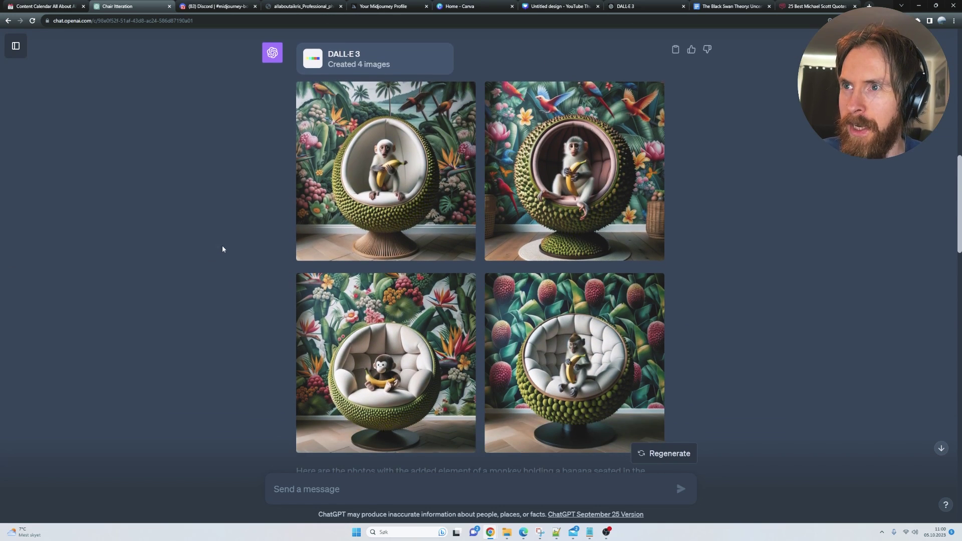
pyautogui.click(573, 196)
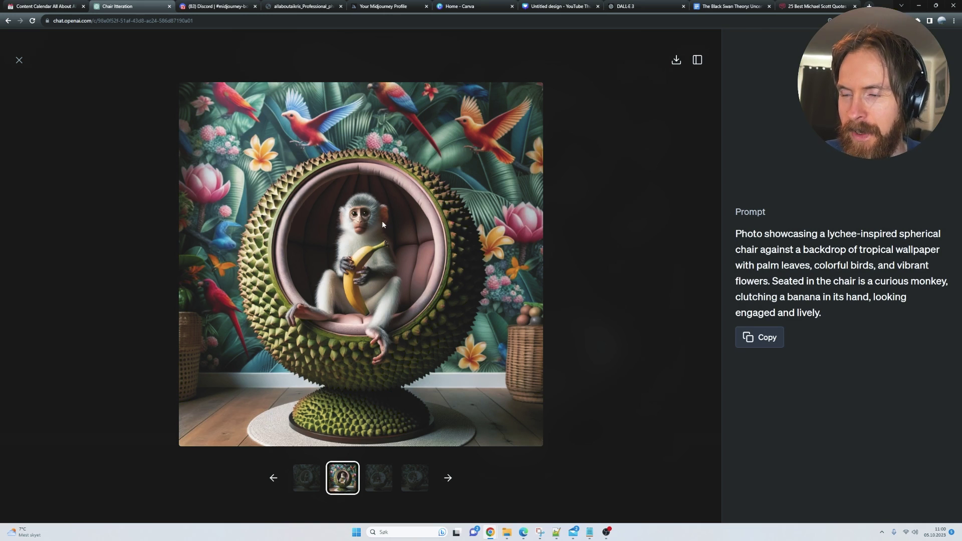
pyautogui.press('Left')
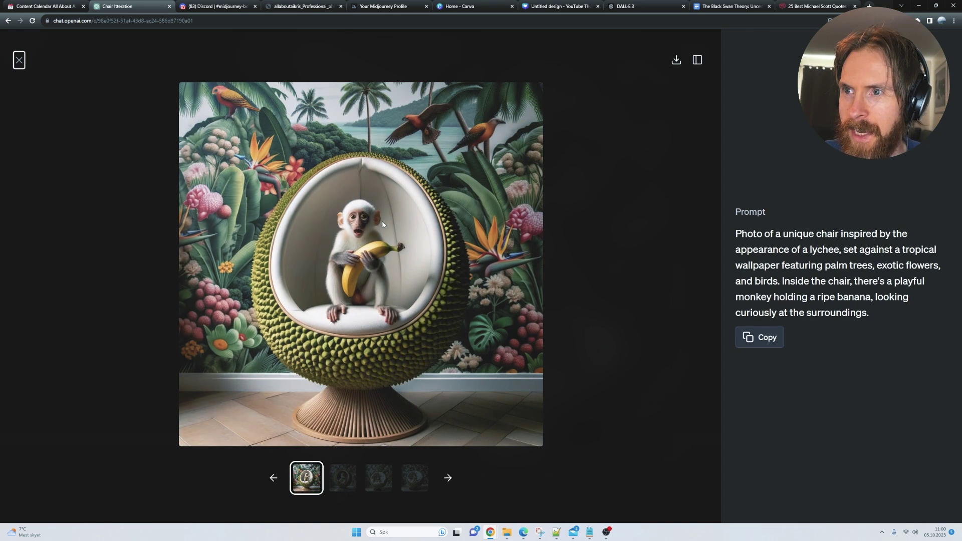
pyautogui.press('Right')
pyautogui.press('Right')
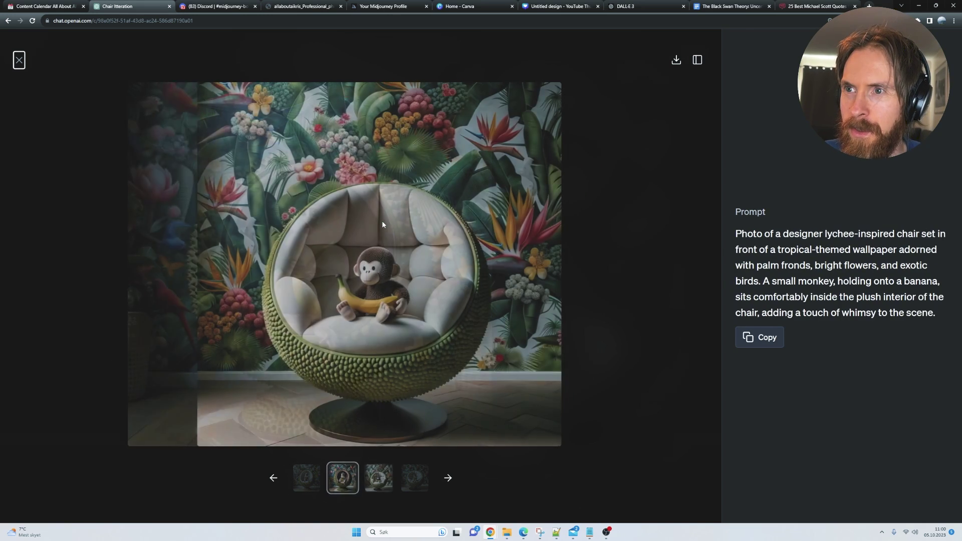
pyautogui.press('Right')
pyautogui.press('Left')
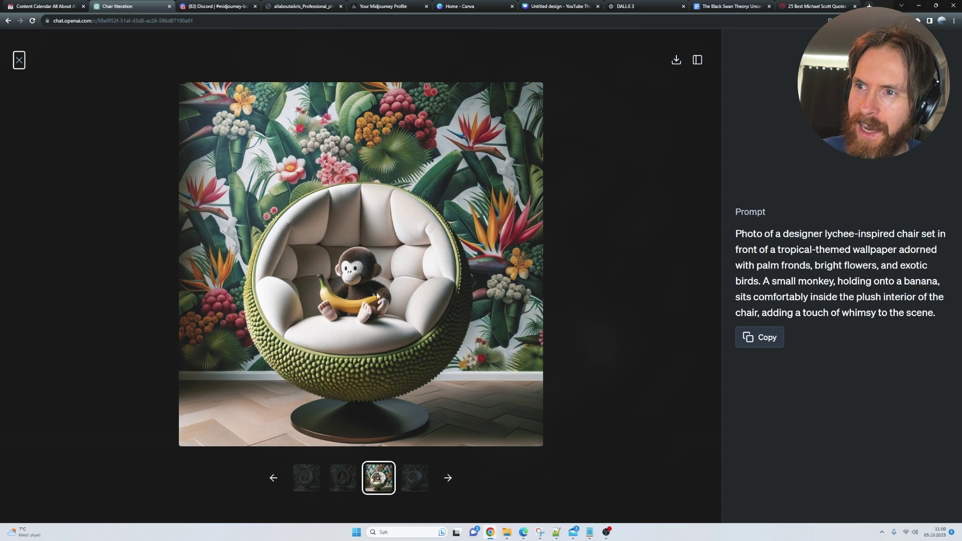
pyautogui.press('Left')
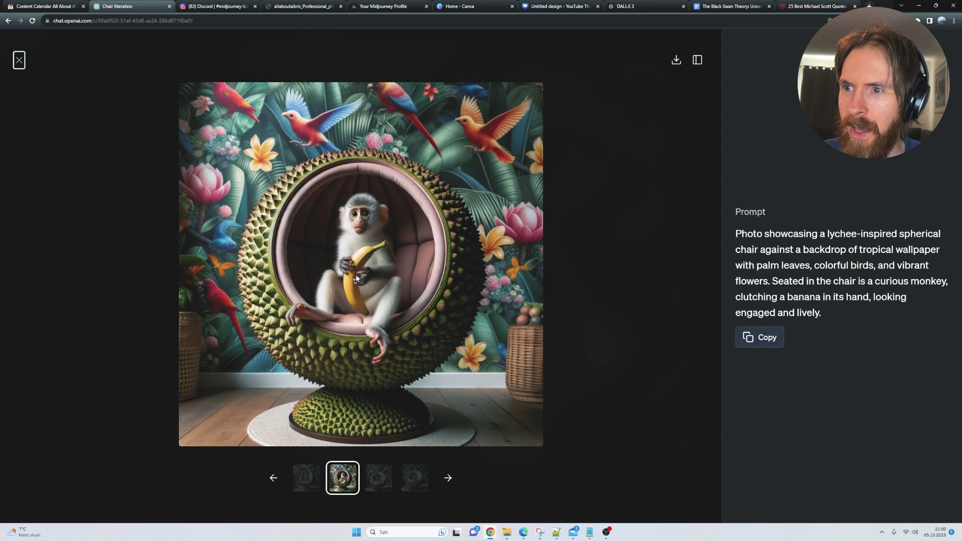
pyautogui.click(19, 61)
pyautogui.scroll(-4, 248, 266)
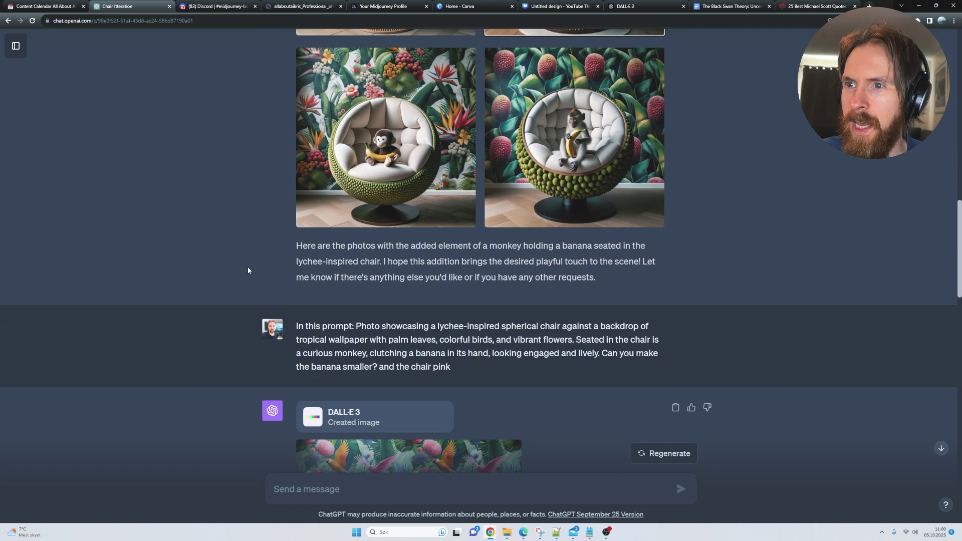
pyautogui.scroll(-3, 247, 270)
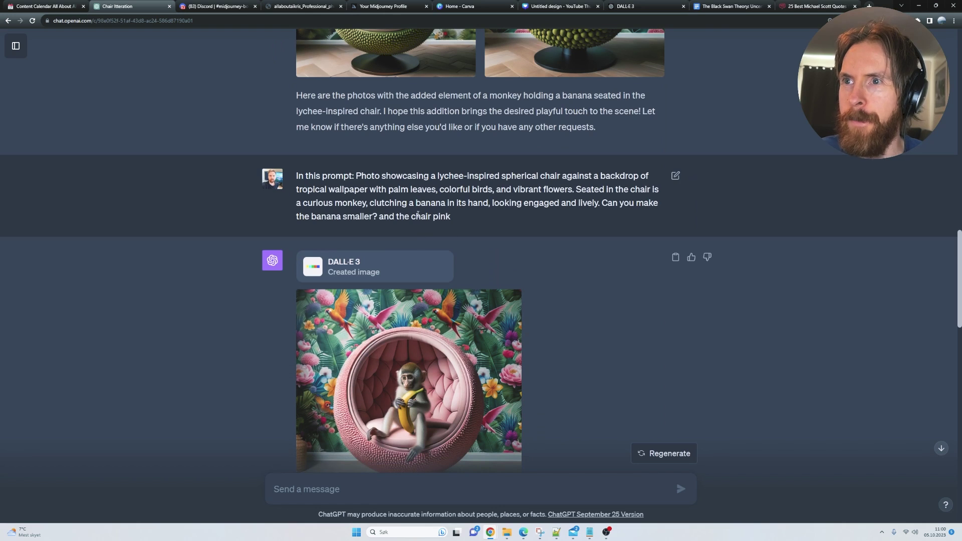
pyautogui.scroll(-1, 527, 186)
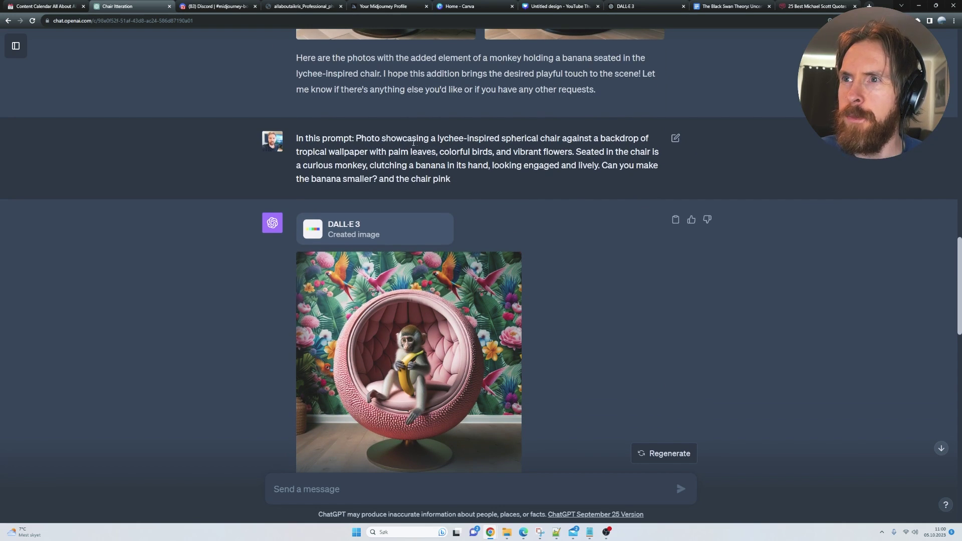
pyautogui.moveTo(351, 138); pyautogui.dragTo(600, 167)
pyautogui.moveTo(300, 179); pyautogui.dragTo(453, 185)
pyautogui.click(432, 183)
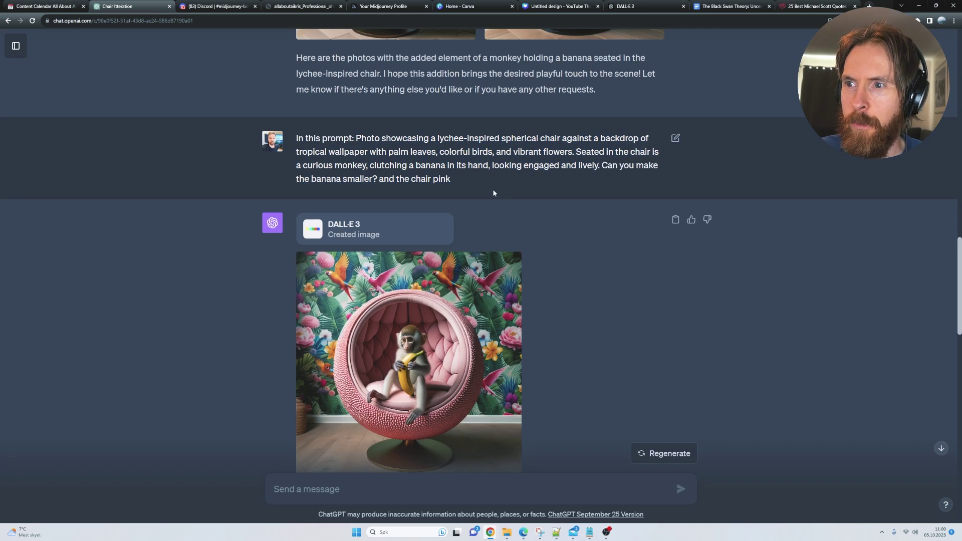
pyautogui.click(397, 353)
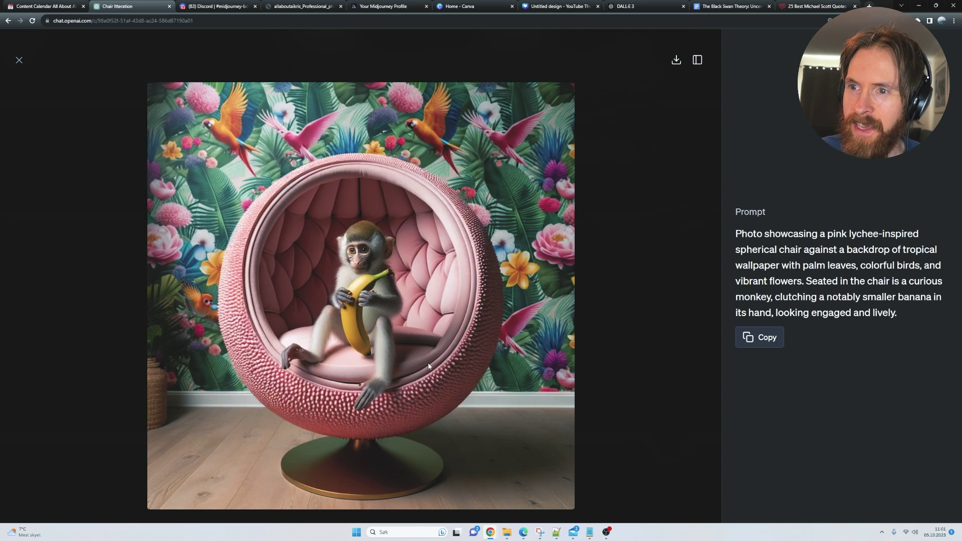
pyautogui.click(20, 60)
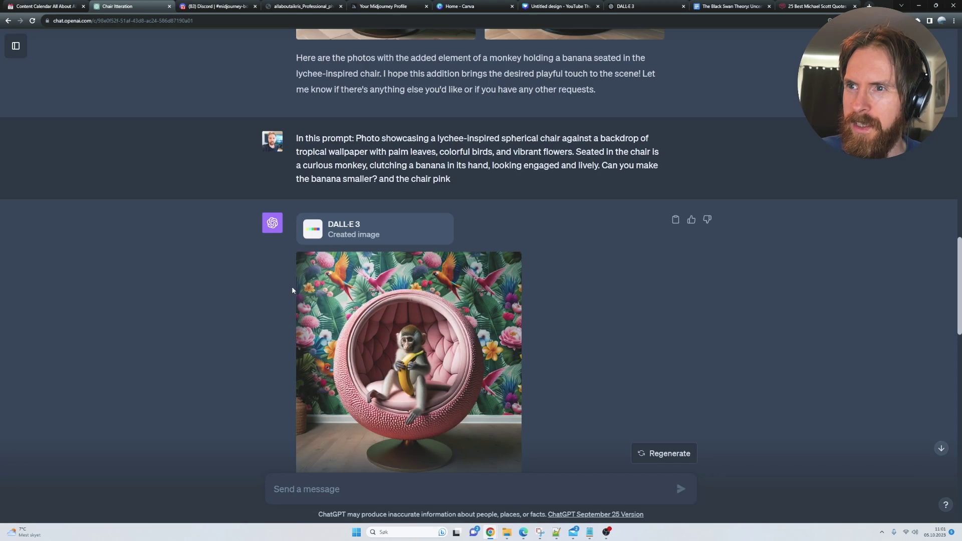
pyautogui.scroll(-2, 250, 294)
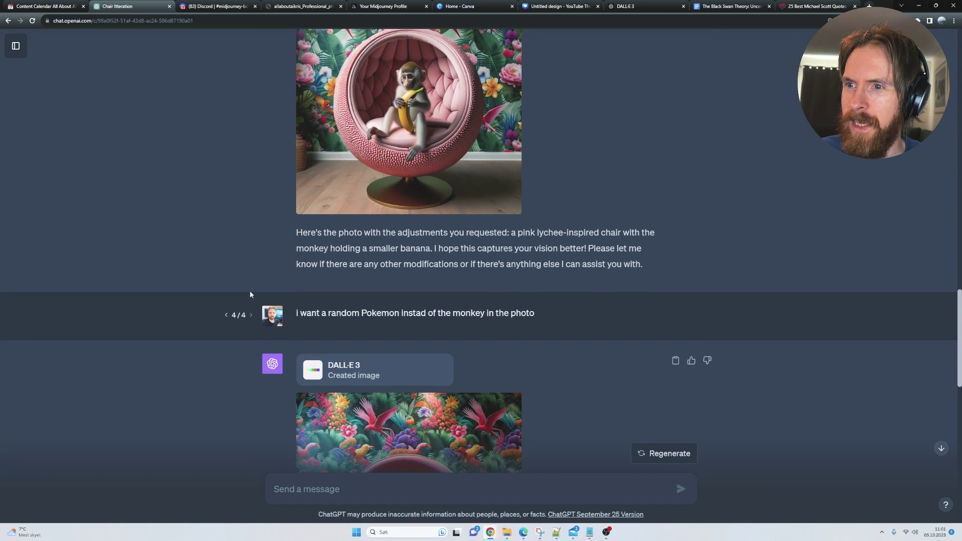
pyautogui.moveTo(295, 313); pyautogui.dragTo(545, 316)
pyautogui.click(548, 303)
pyautogui.scroll(-4, 548, 302)
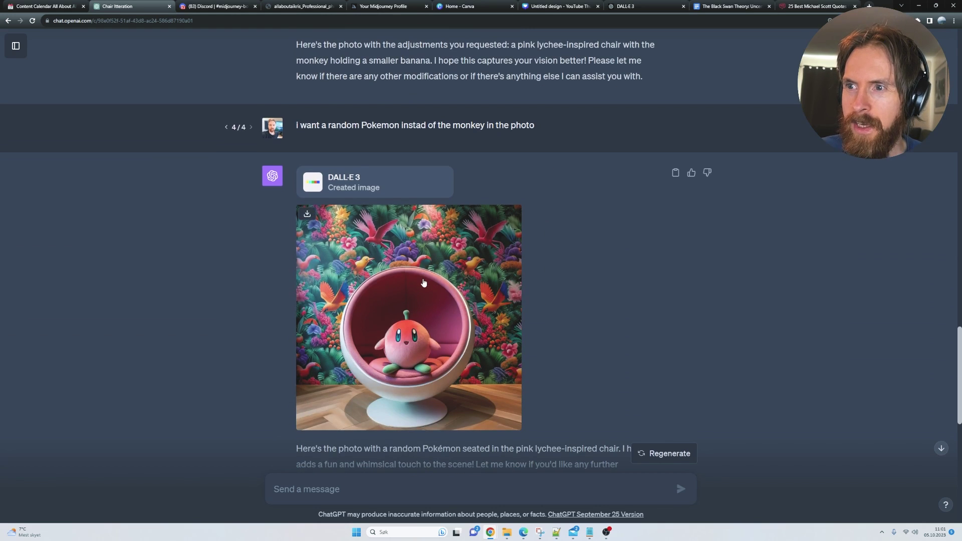
pyautogui.click(423, 282)
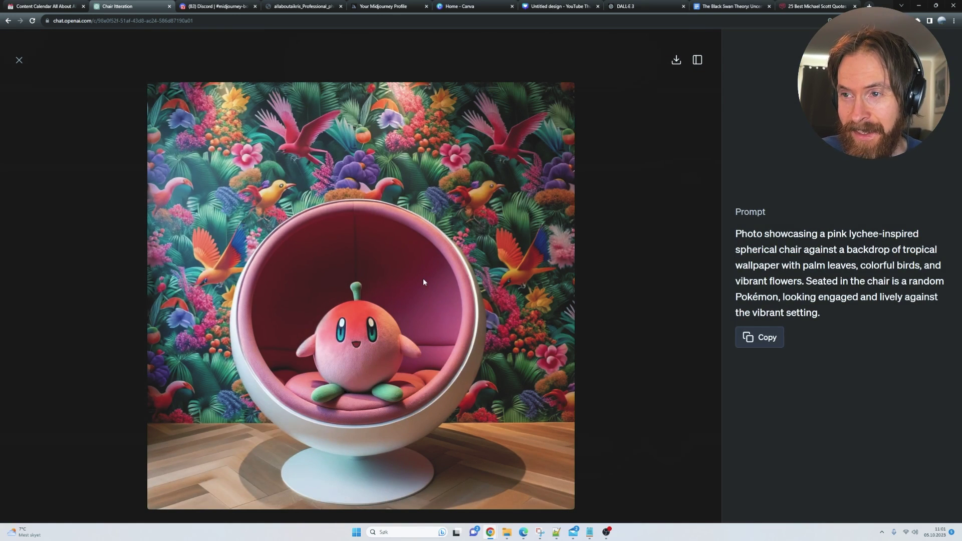
pyautogui.click(20, 61)
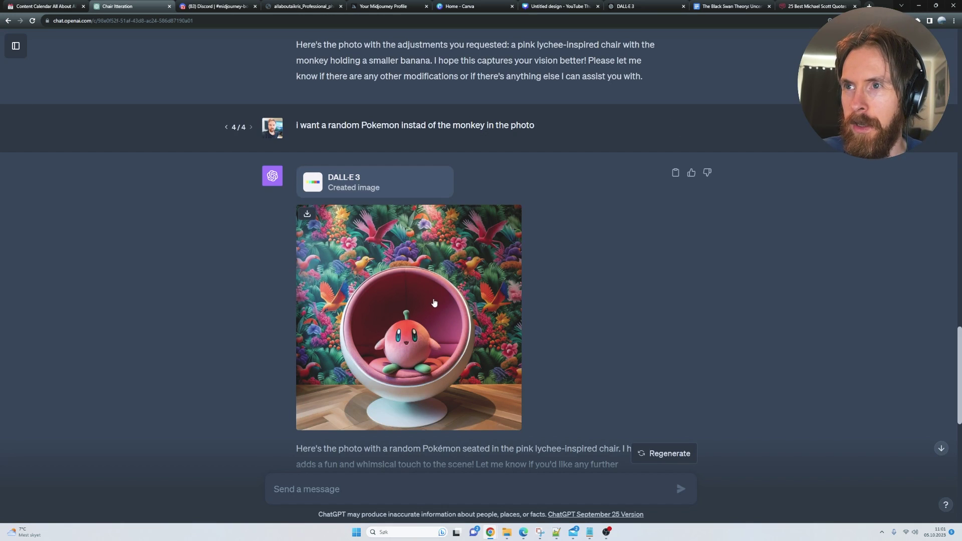
pyautogui.scroll(-3, 431, 302)
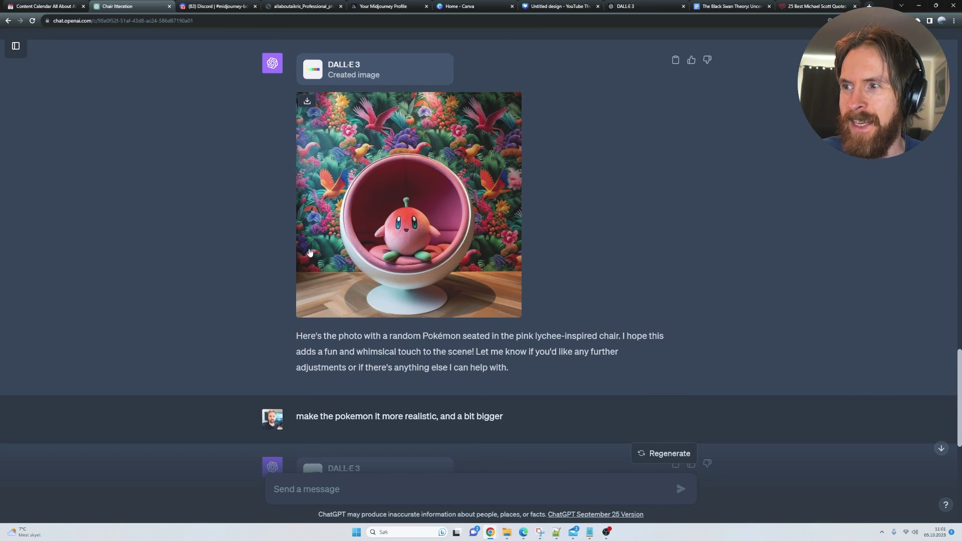
pyautogui.click(394, 231)
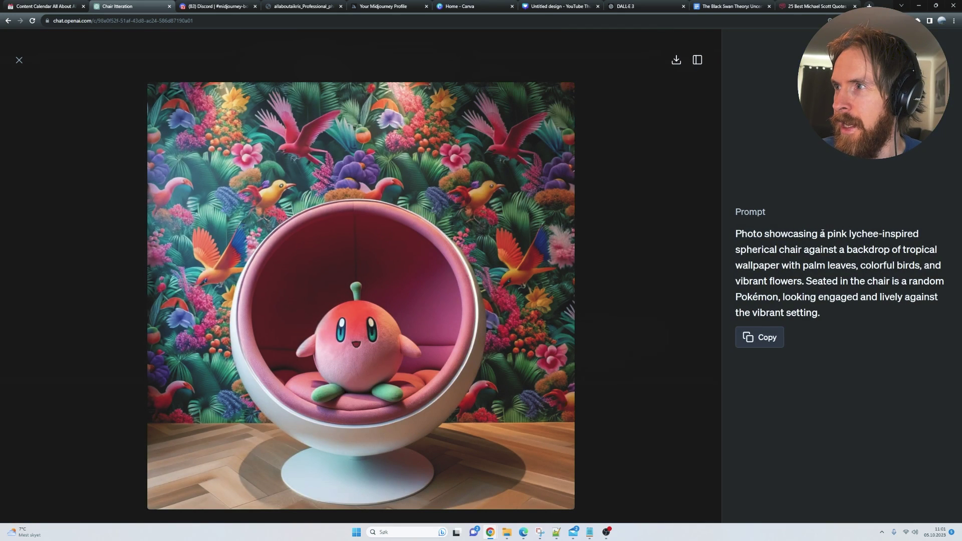
pyautogui.moveTo(763, 249); pyautogui.dragTo(785, 261)
pyautogui.click(749, 249)
pyautogui.click(20, 64)
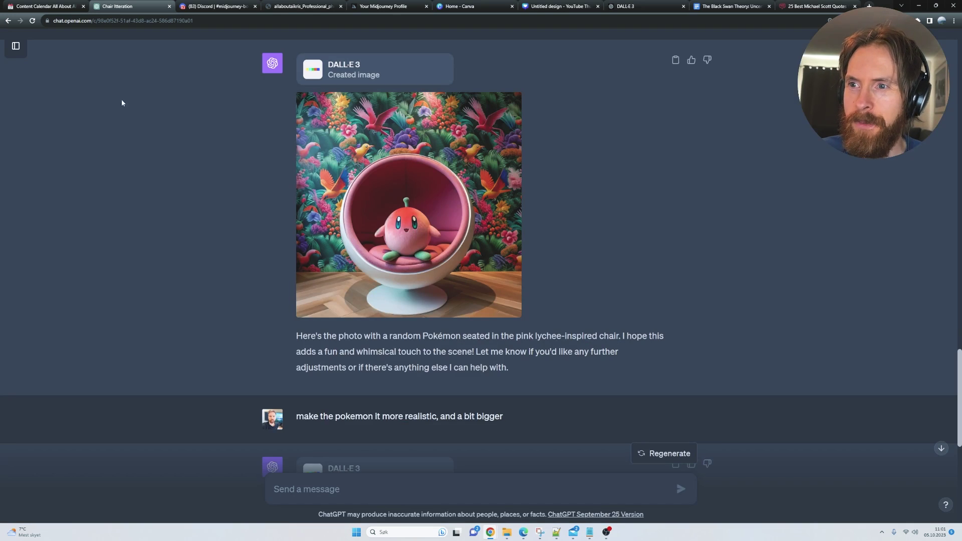
pyautogui.scroll(-3, 325, 366)
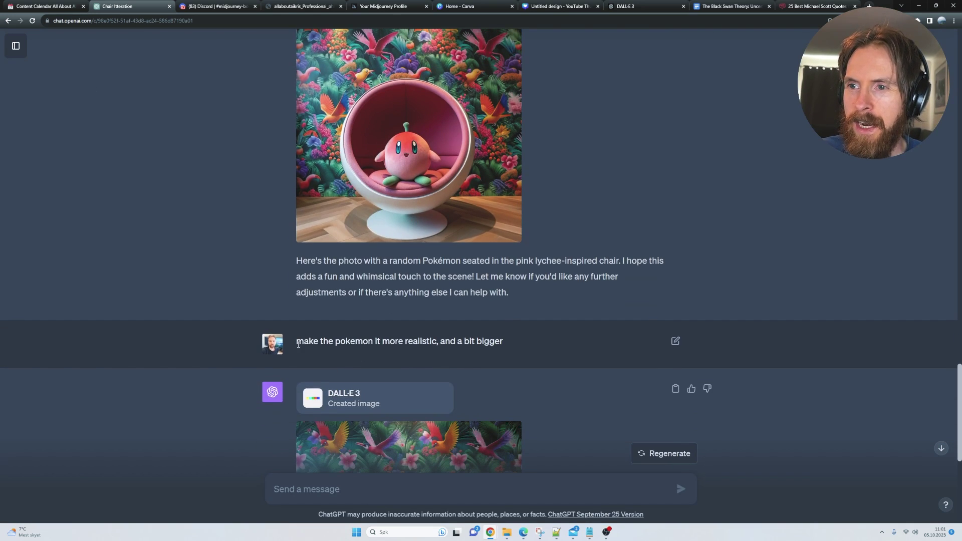
pyautogui.moveTo(296, 343); pyautogui.dragTo(534, 340)
pyautogui.click(533, 341)
pyautogui.scroll(-4, 526, 340)
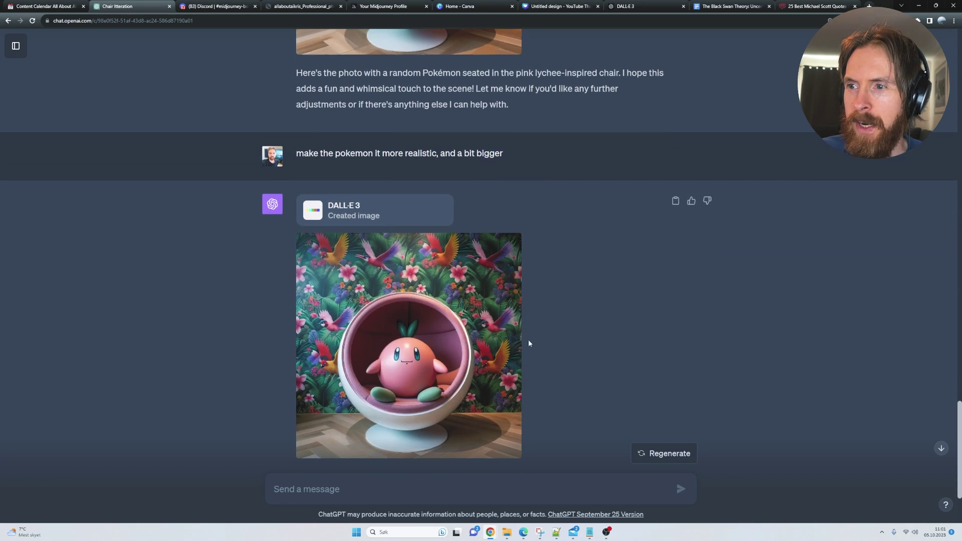
pyautogui.click(501, 331)
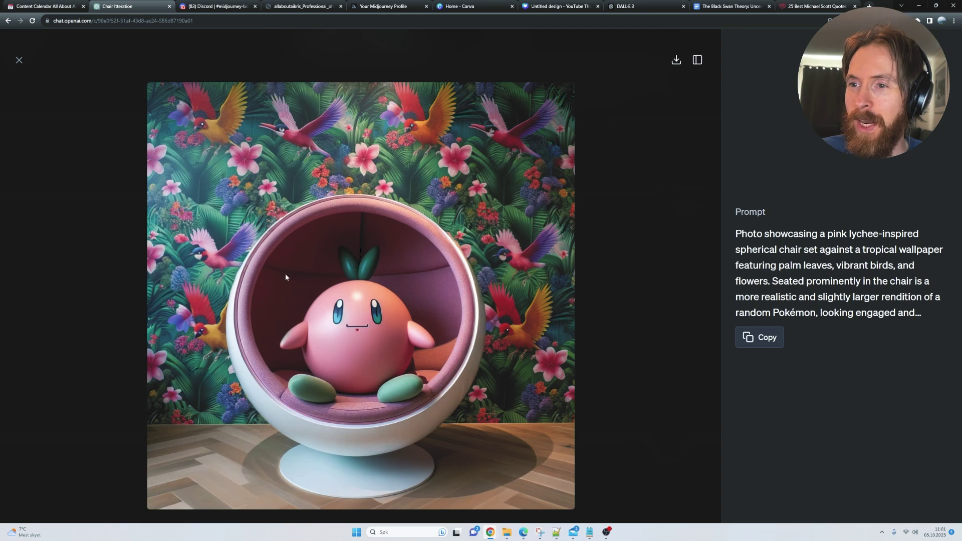
pyautogui.click(23, 66)
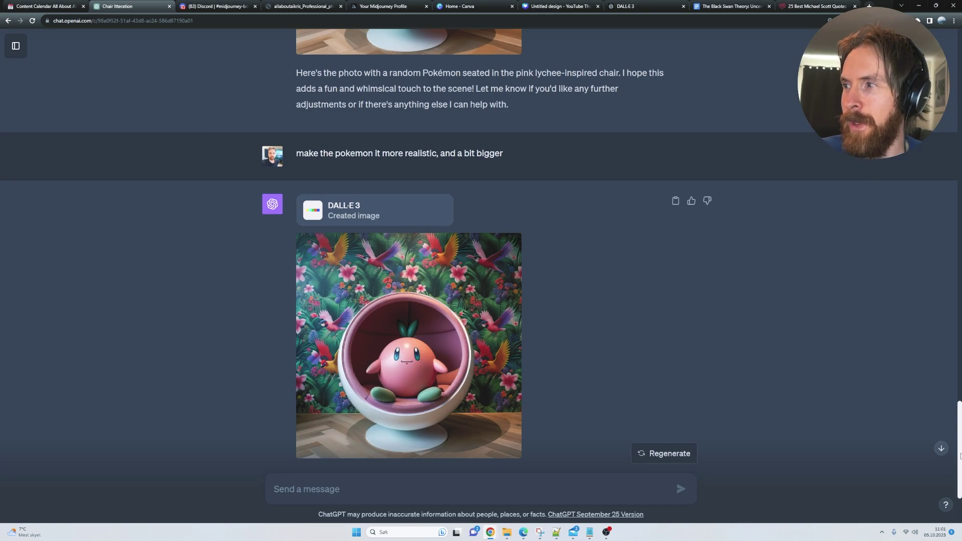
pyautogui.moveTo(958, 441); pyautogui.dragTo(948, 100)
pyautogui.click(403, 205)
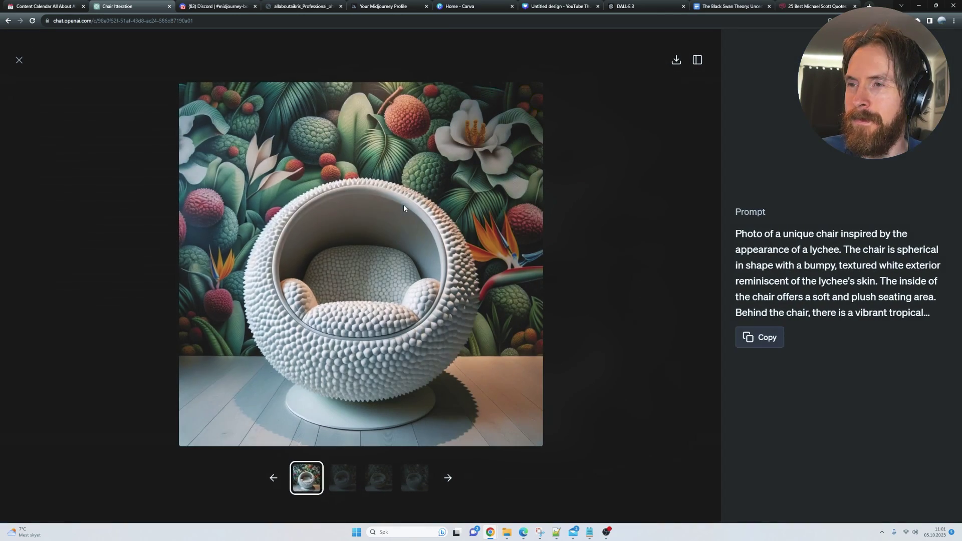
pyautogui.click(19, 60)
pyautogui.moveTo(958, 131); pyautogui.dragTo(958, 431)
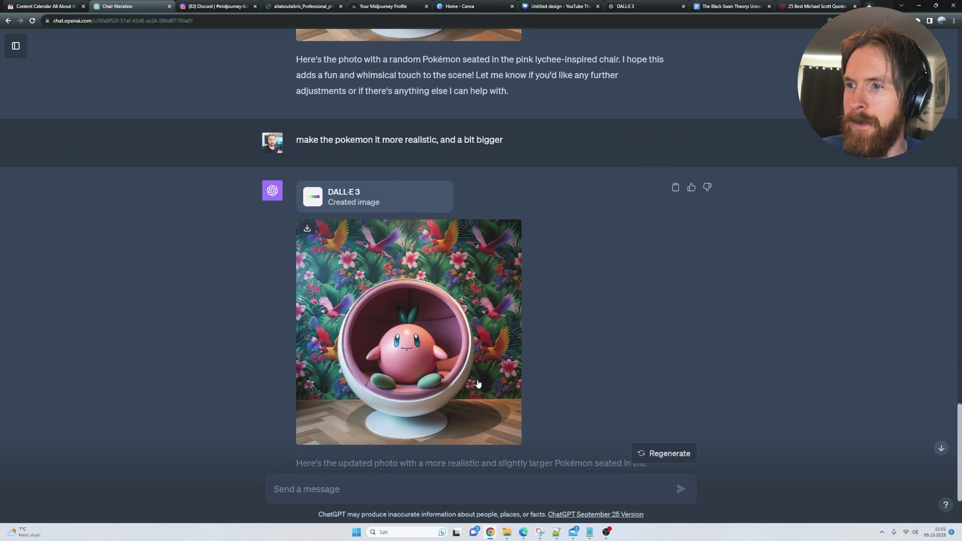
pyautogui.click(477, 379)
pyautogui.click(19, 60)
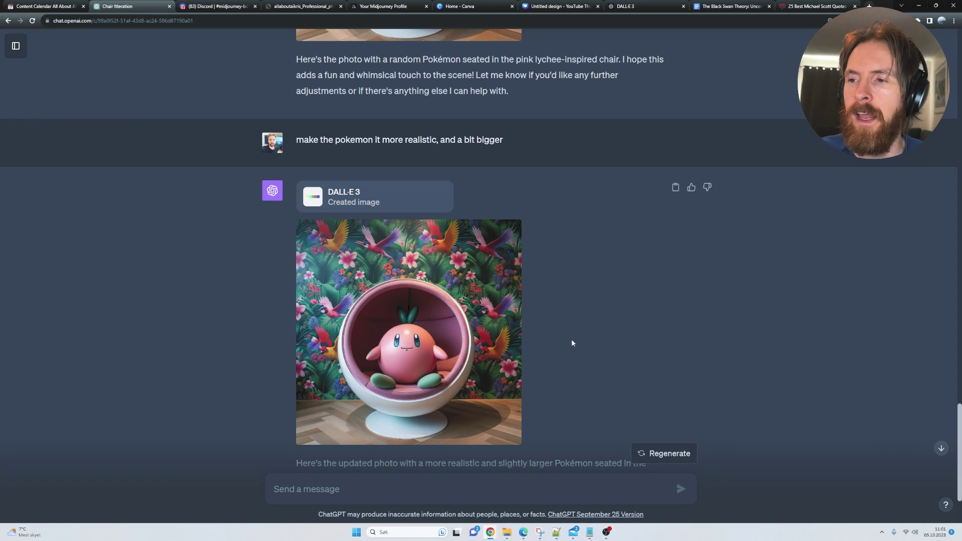
pyautogui.scroll(4, 557, 341)
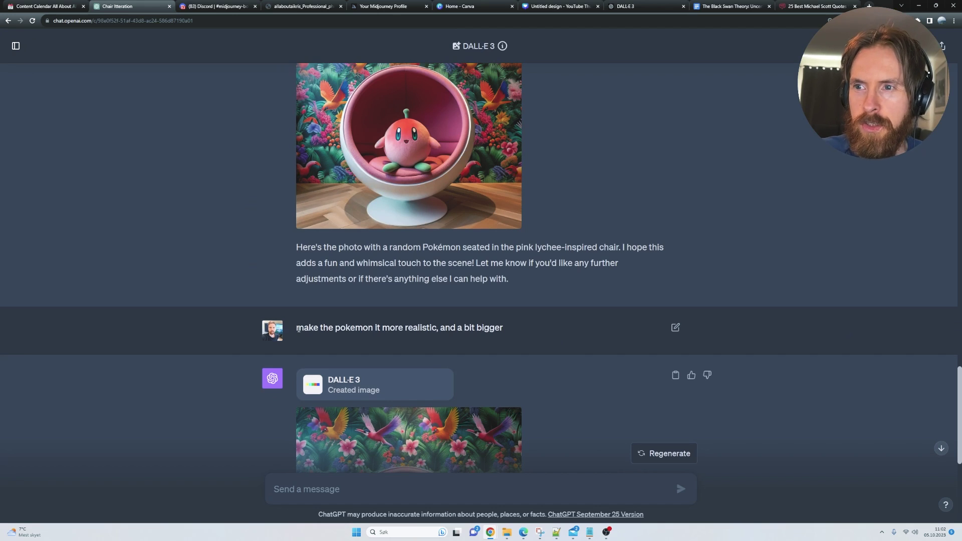
pyautogui.moveTo(297, 328); pyautogui.dragTo(427, 343)
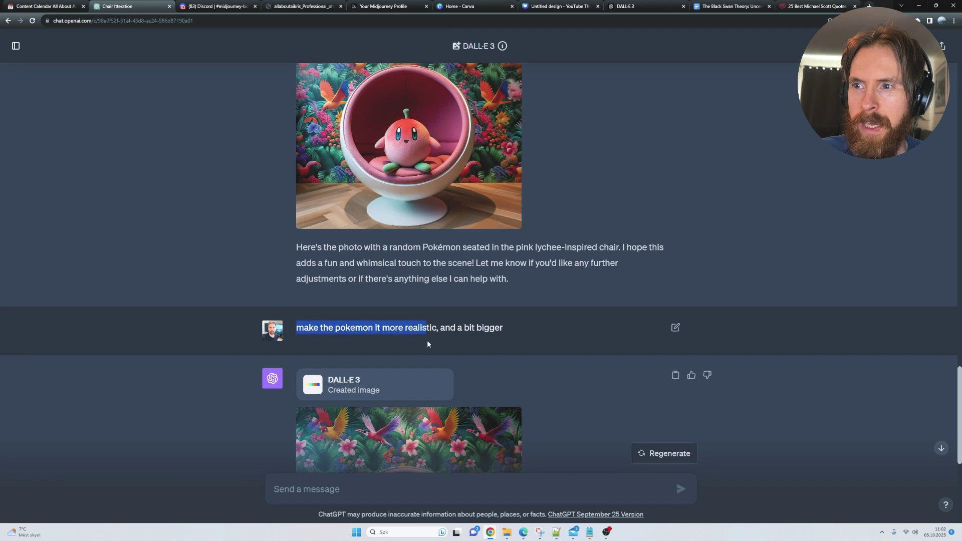
pyautogui.click(534, 333)
pyautogui.scroll(5, 545, 343)
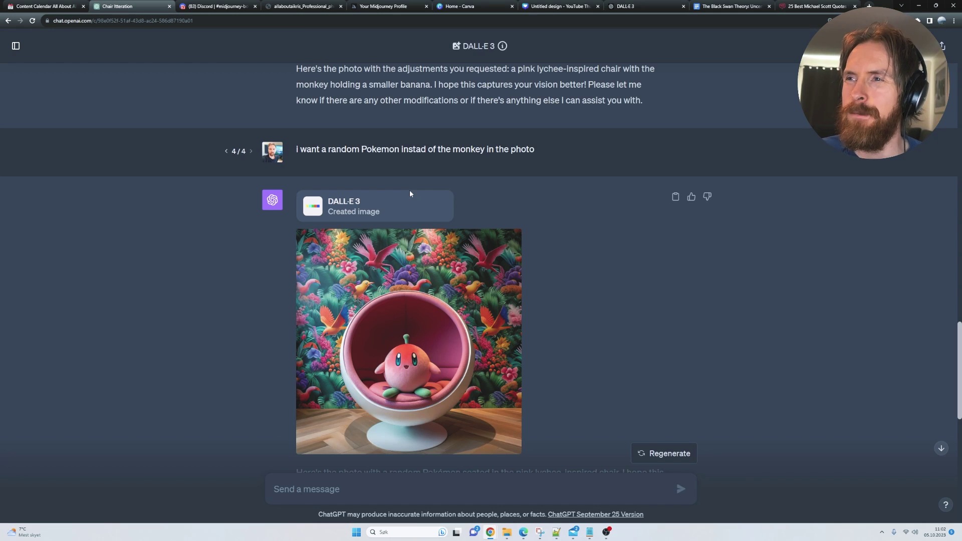
pyautogui.scroll(2, 602, 335)
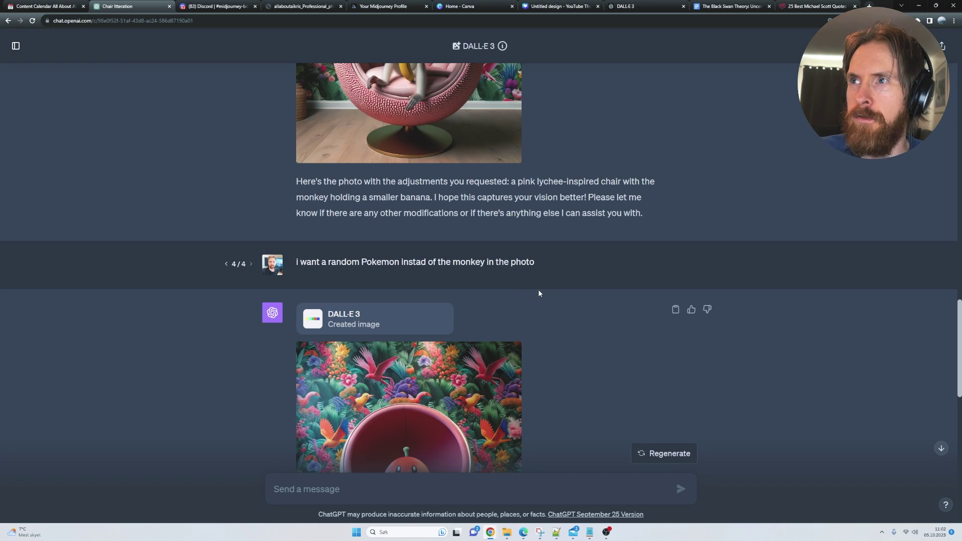
pyautogui.scroll(-12, 538, 293)
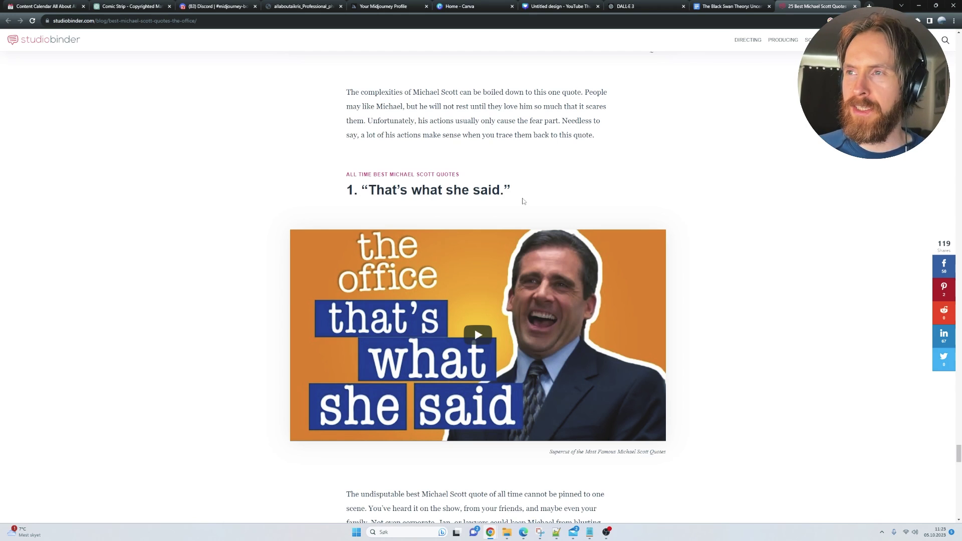
# Step: Highlight the '1. That's what she said.' quote on StudioBinder, then the meme prompt in the Comic Strip chat
pyautogui.moveTo(516, 192); pyautogui.dragTo(350, 191)
pyautogui.click(290, 196)
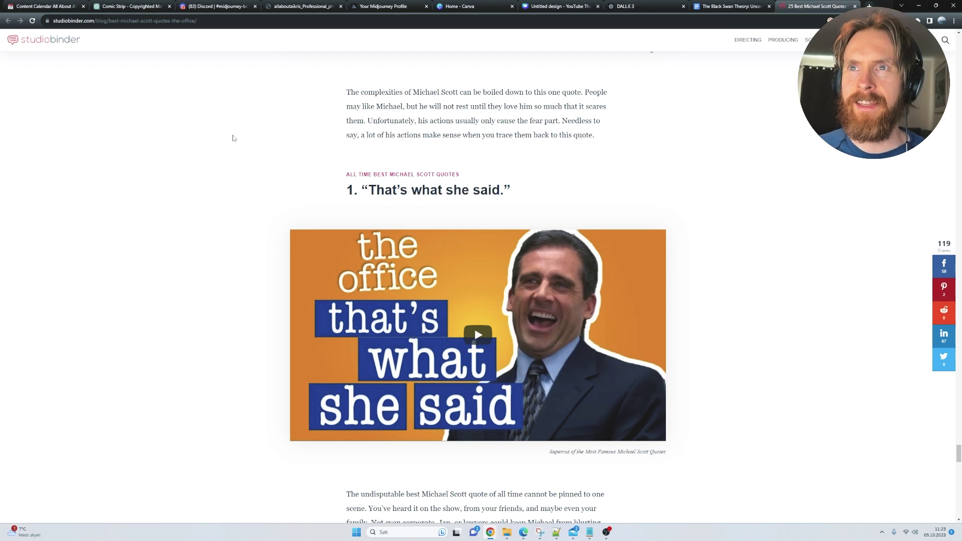
pyautogui.click(132, 6)
pyautogui.moveTo(265, 94); pyautogui.dragTo(532, 97)
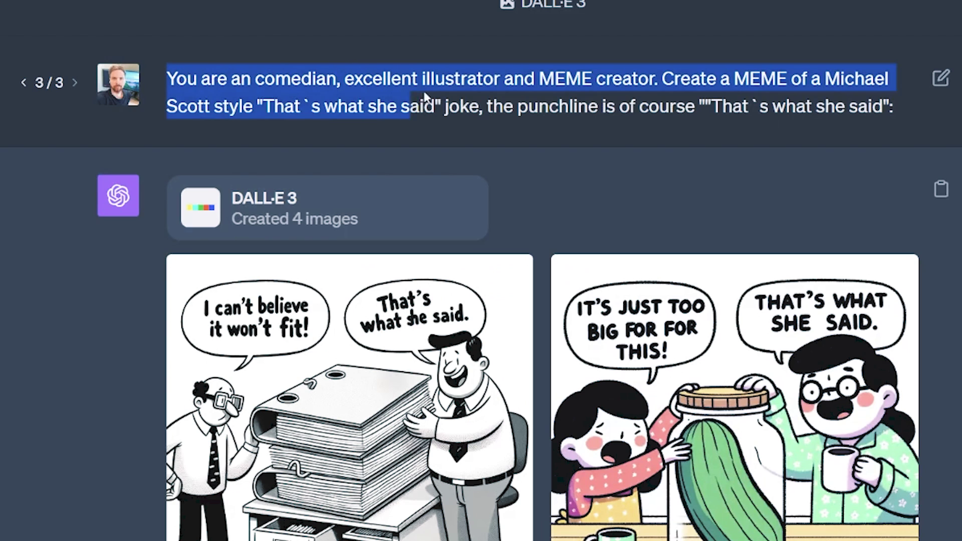
pyautogui.moveTo(633, 89); pyautogui.dragTo(907, 117)
pyautogui.click(911, 113)
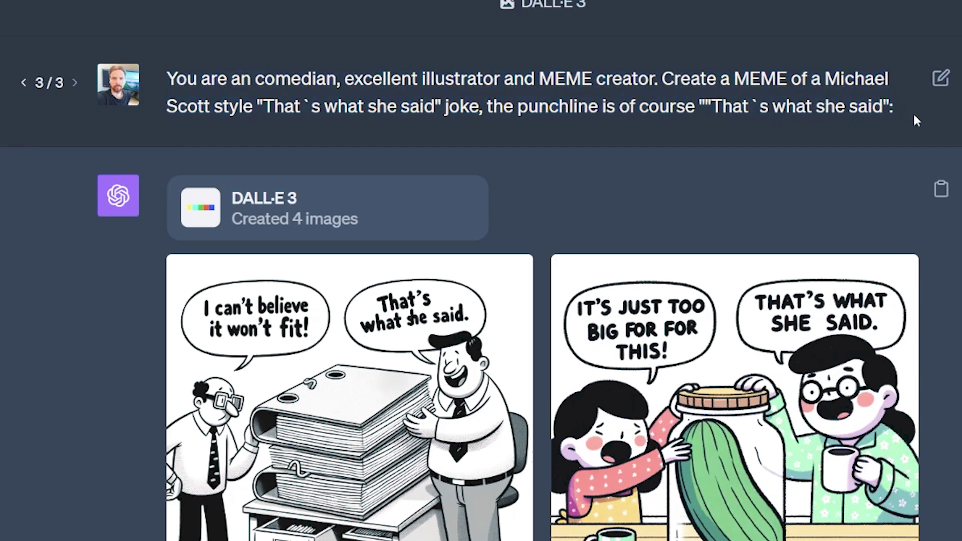
pyautogui.click(406, 265)
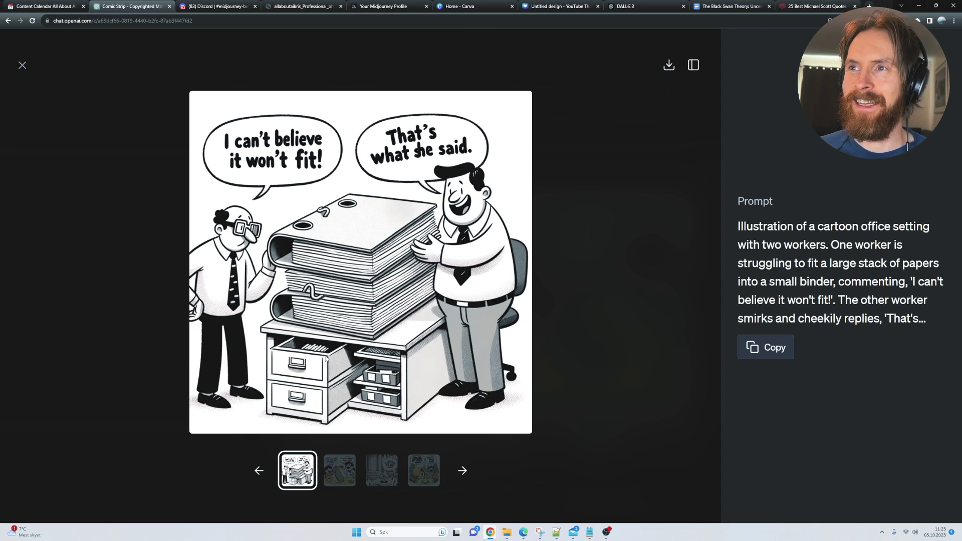
pyautogui.press('Right')
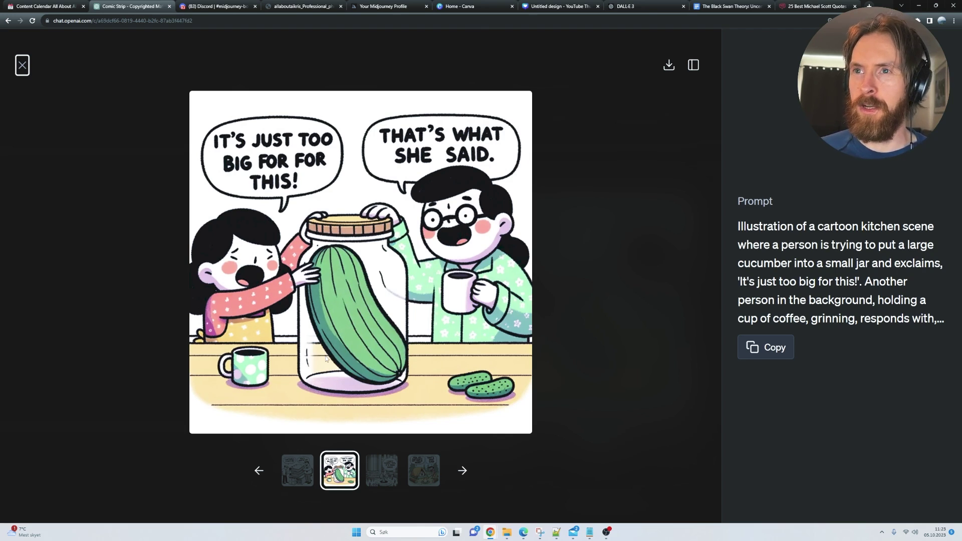
pyautogui.press('Right')
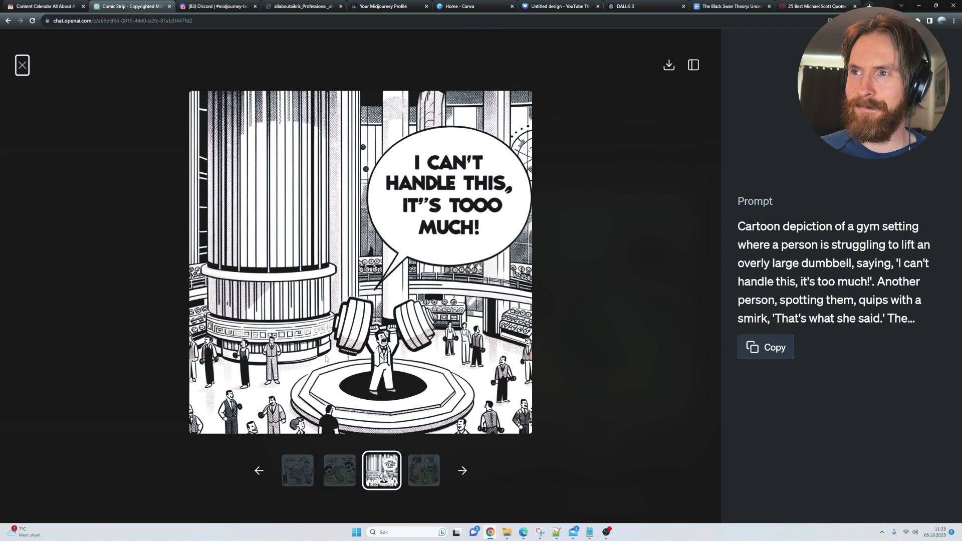
pyautogui.press('Right')
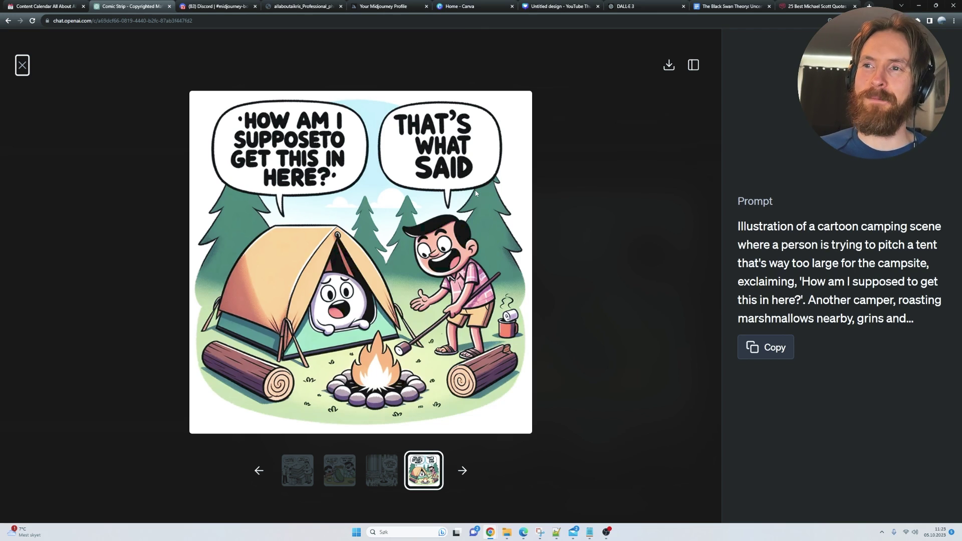
# Step: Request 'make it funnier and more on the edge' and browse the bakery toaster, beach ball and cactus comics
pyautogui.click(22, 65)
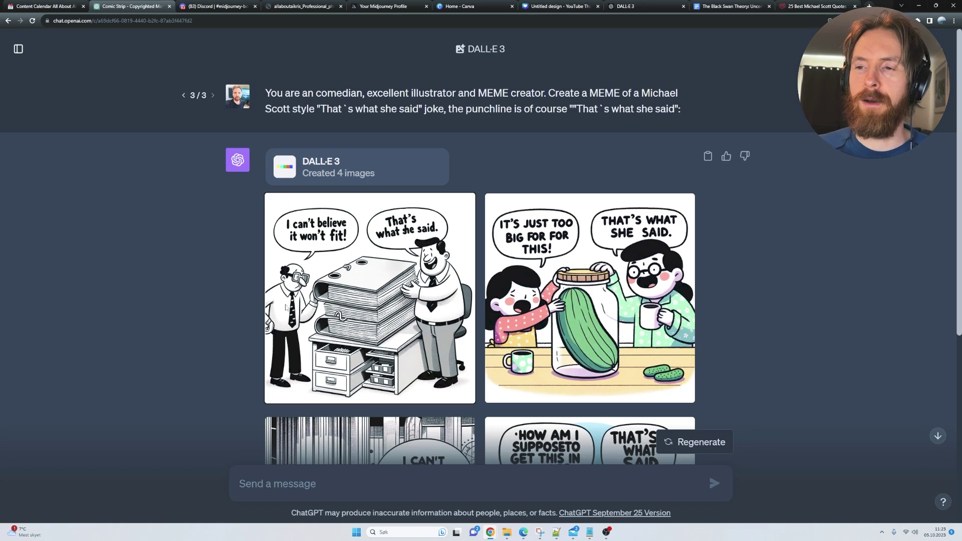
pyautogui.write('make it')
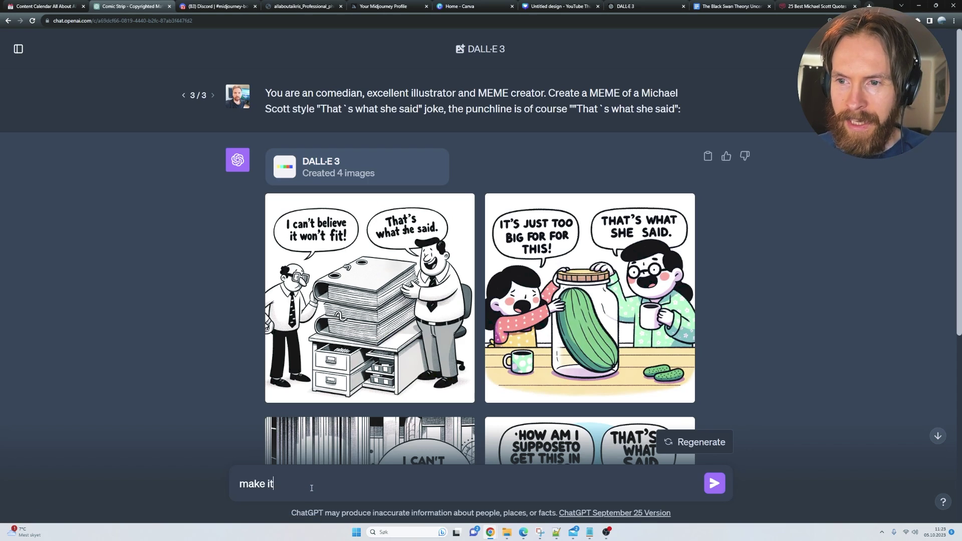
pyautogui.write(' funnier ')
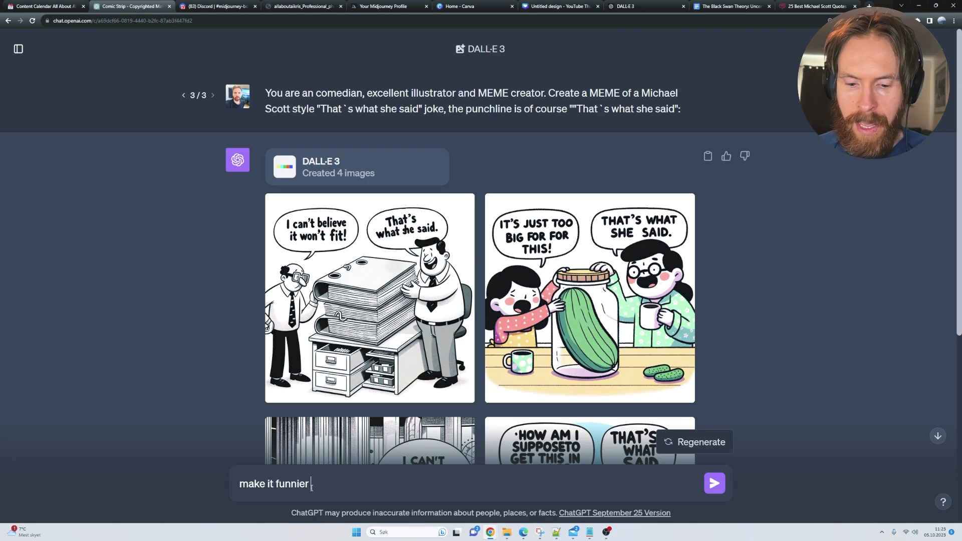
pyautogui.write('and more on the edge')
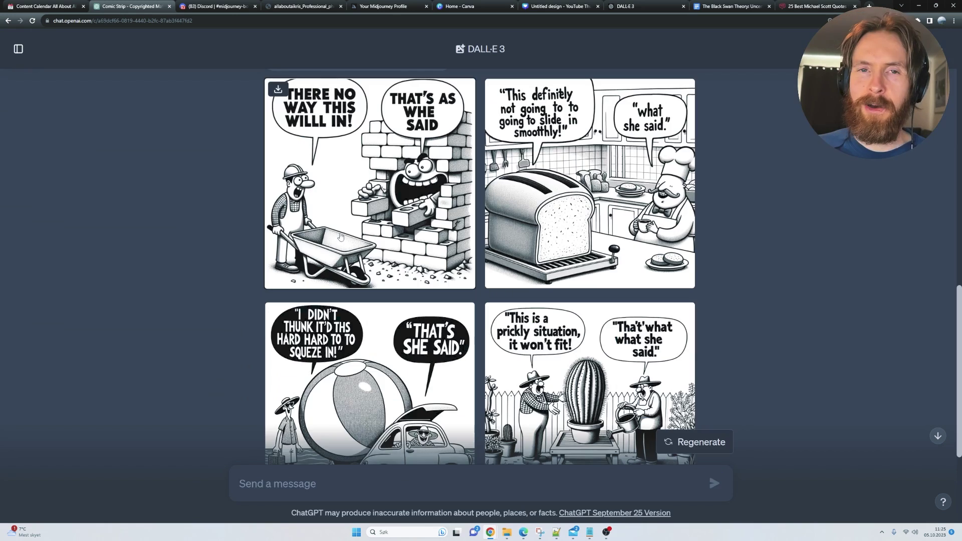
pyautogui.click(340, 237)
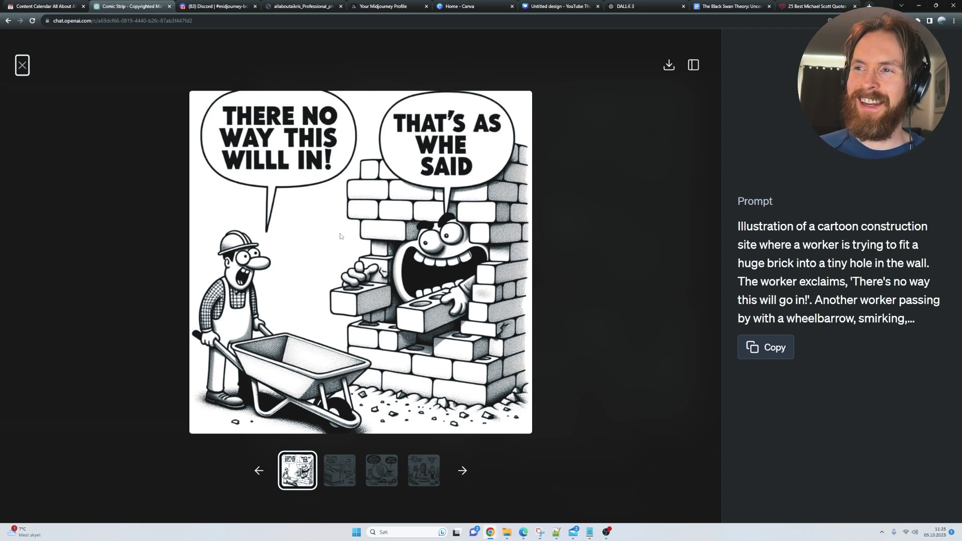
pyautogui.press('Right')
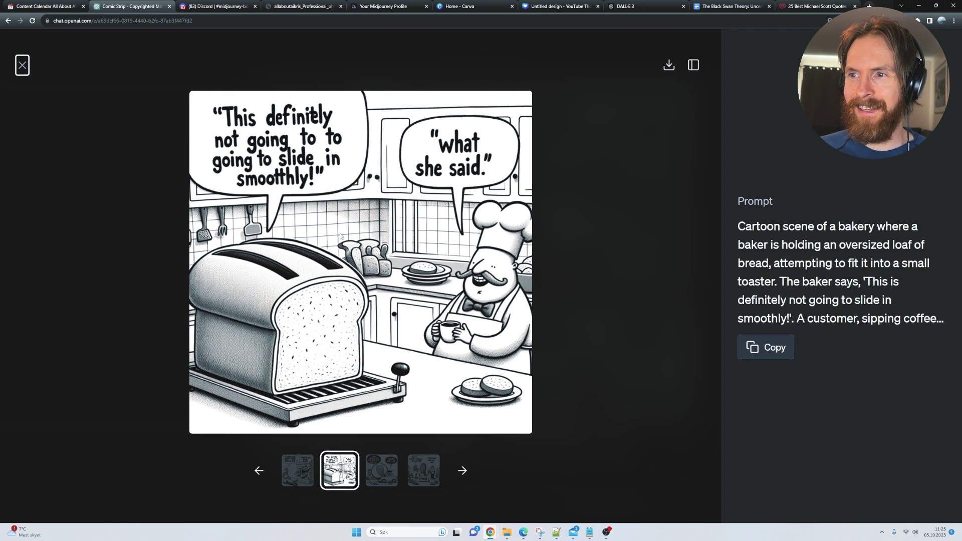
pyautogui.press('Right')
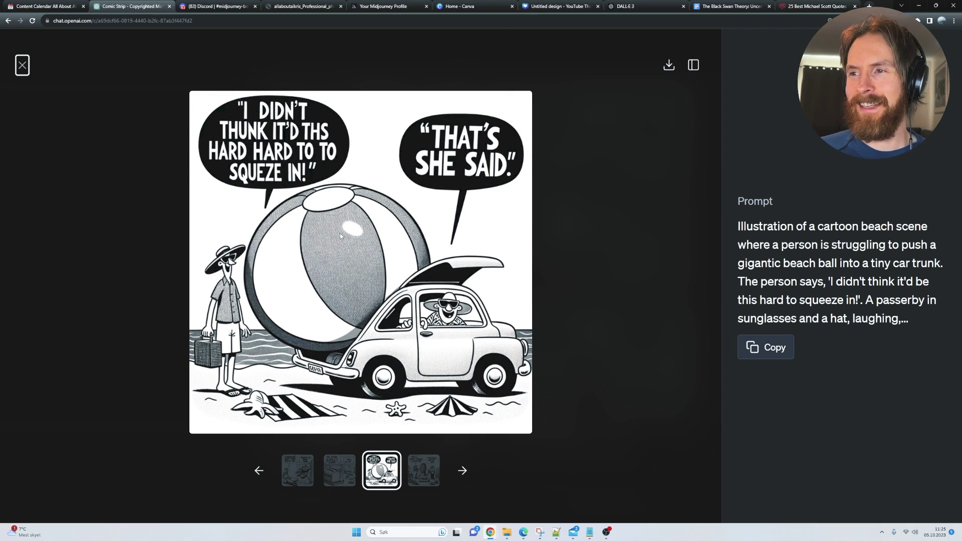
pyautogui.press('Right')
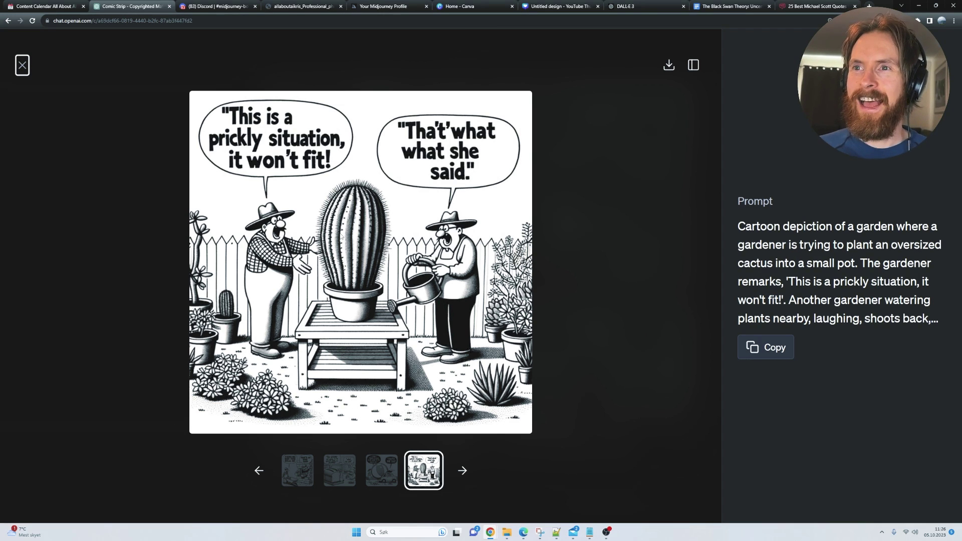
pyautogui.click(20, 66)
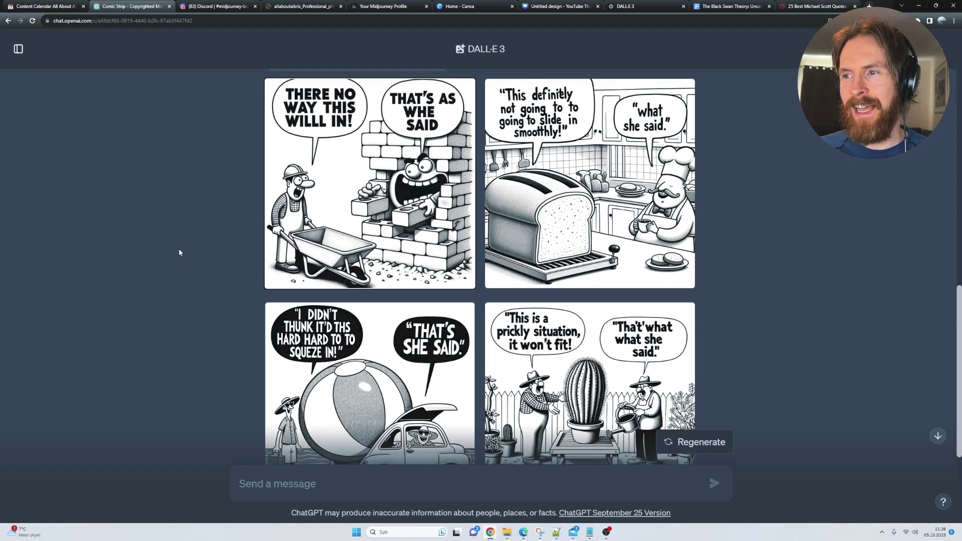
# Step: Browse the magician rabbit, knight and jester, and tire garage comics full size
pyautogui.scroll(-3, 165, 250)
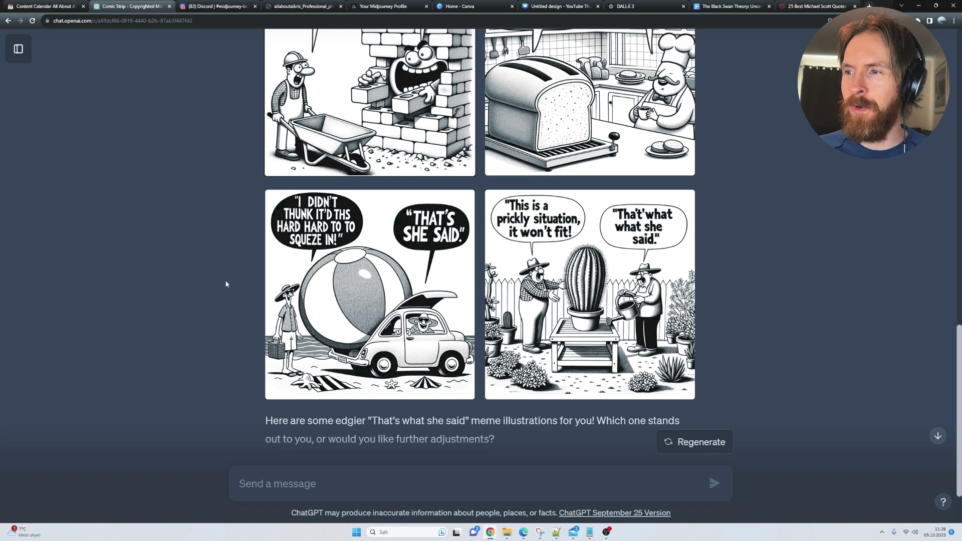
pyautogui.scroll(-2, 215, 284)
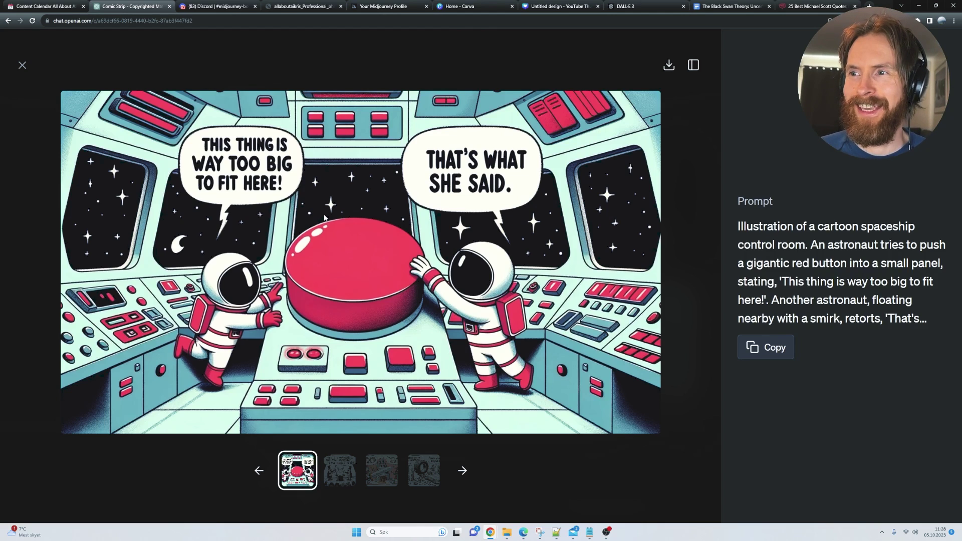
pyautogui.press('Right')
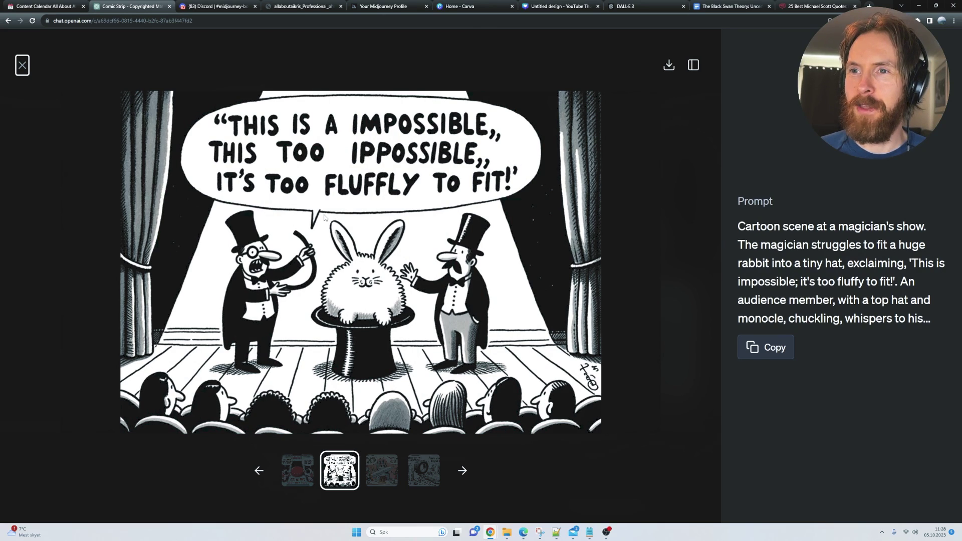
pyautogui.press('Right')
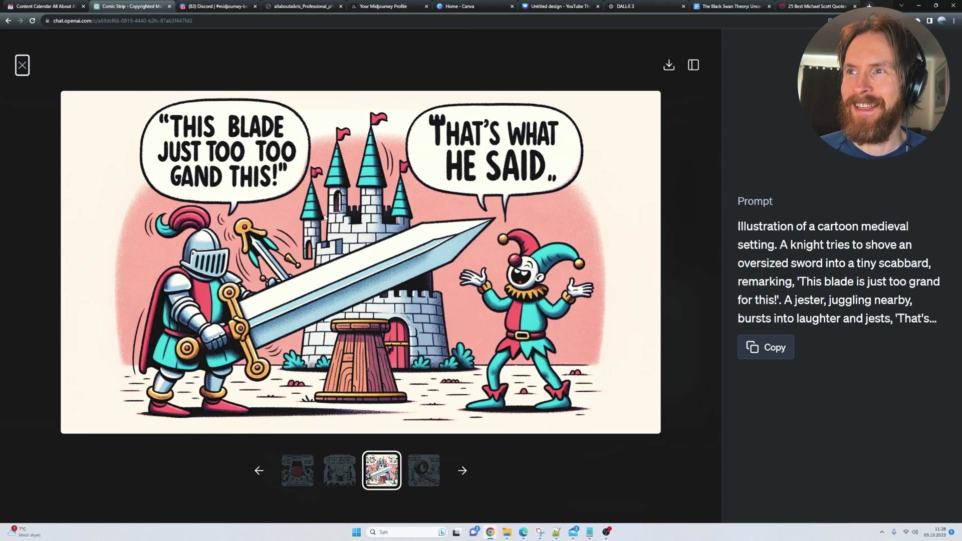
pyautogui.press('Right')
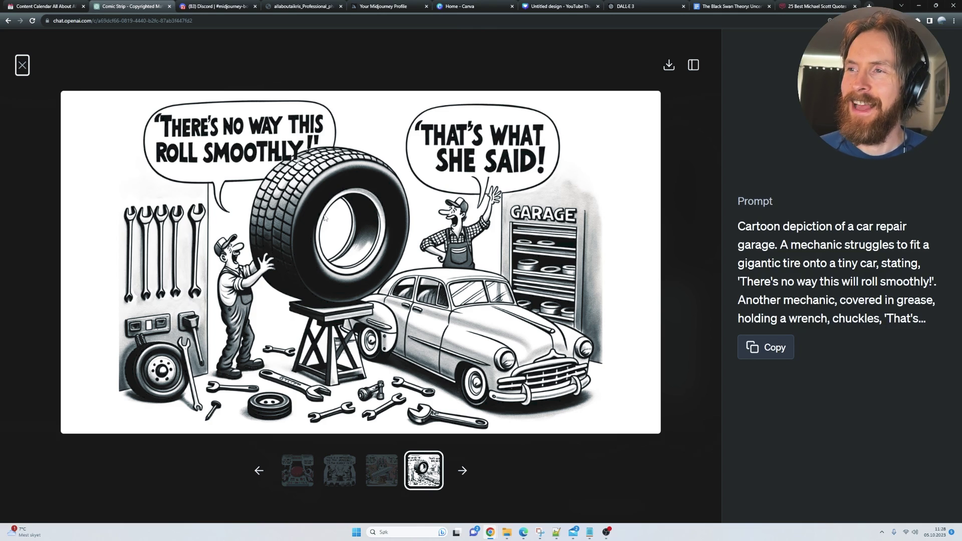
pyautogui.click(22, 66)
pyautogui.scroll(-2, 209, 322)
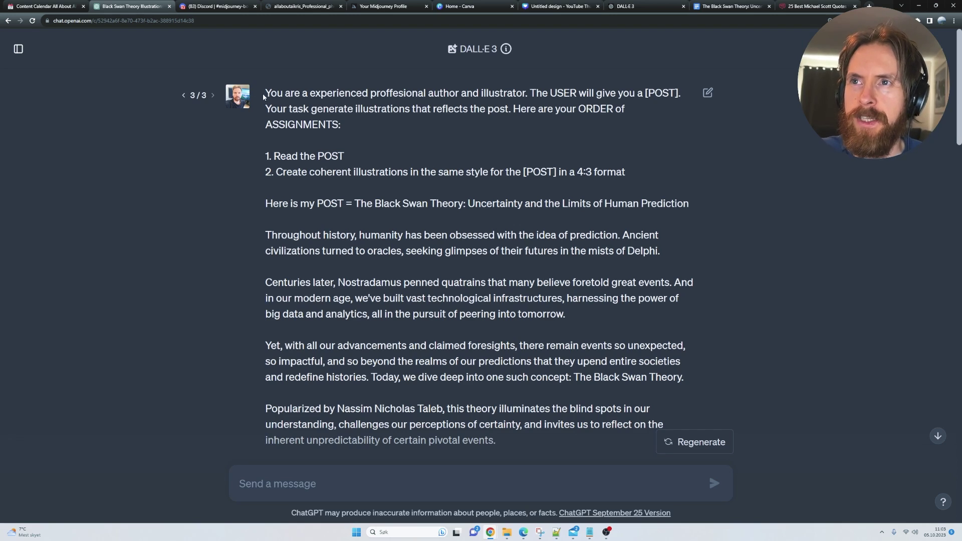
# Step: Highlight the Black Swan prompt's opening, 'Read the POST' and coherent 4:3 illustrations instructions
pyautogui.moveTo(263, 95); pyautogui.dragTo(437, 94)
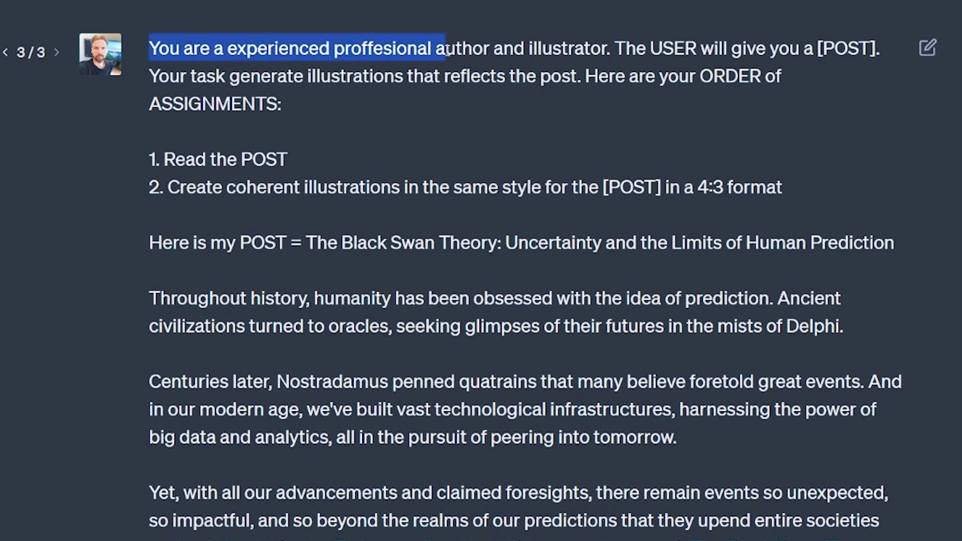
pyautogui.moveTo(449, 50); pyautogui.dragTo(718, 110)
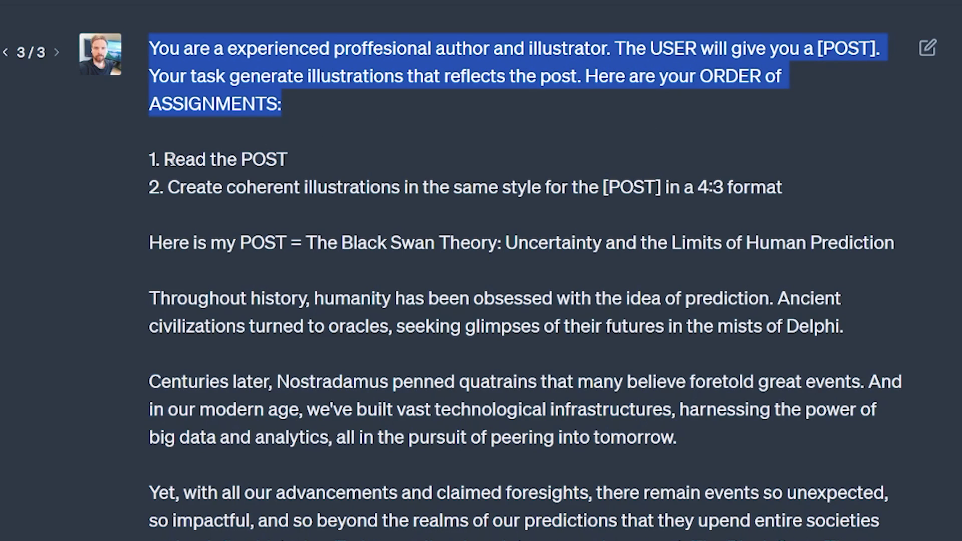
pyautogui.moveTo(174, 159); pyautogui.dragTo(298, 164)
pyautogui.moveTo(171, 187); pyautogui.dragTo(795, 191)
pyautogui.click(801, 192)
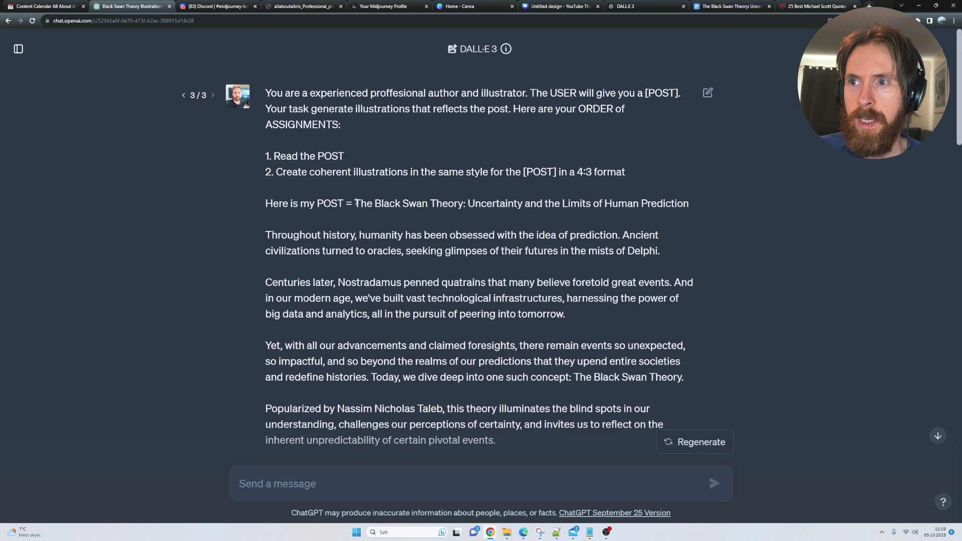
# Step: Highlight the pasted blog post, scroll to the four illustrations and open the ancient-oracle image full size
pyautogui.moveTo(354, 204); pyautogui.dragTo(563, 266)
pyautogui.scroll(-20, 563, 262)
pyautogui.scroll(-5, 567, 263)
pyautogui.click(214, 273)
pyautogui.scroll(-6, 215, 261)
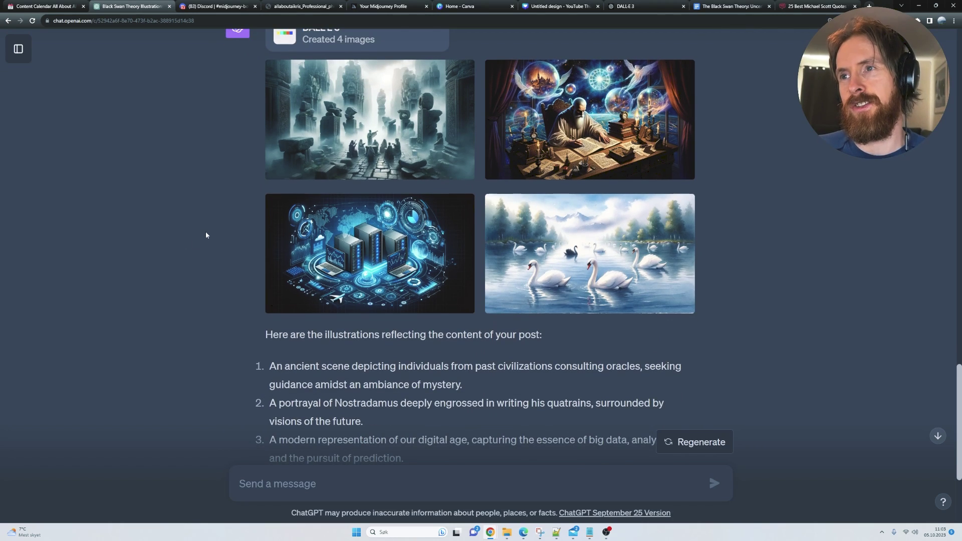
pyautogui.scroll(2, 205, 230)
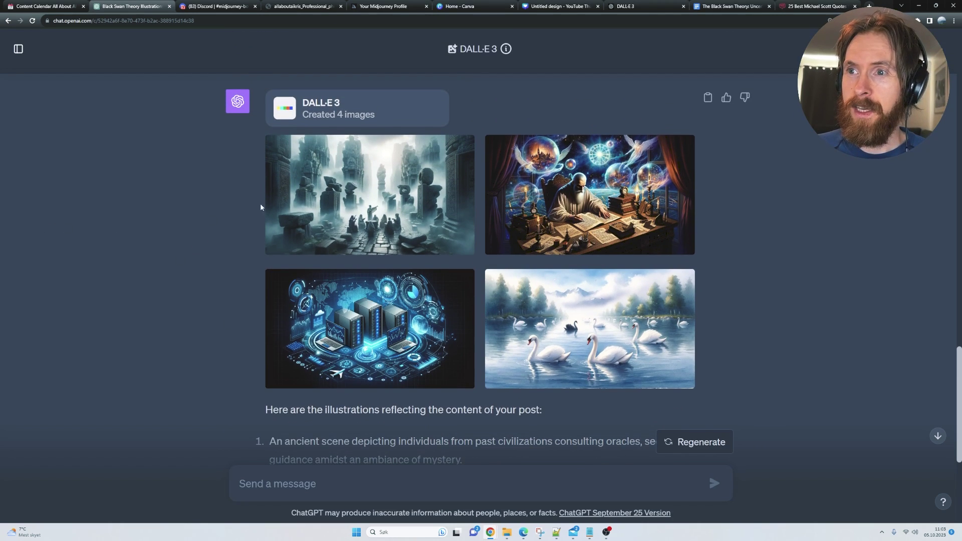
pyautogui.click(373, 219)
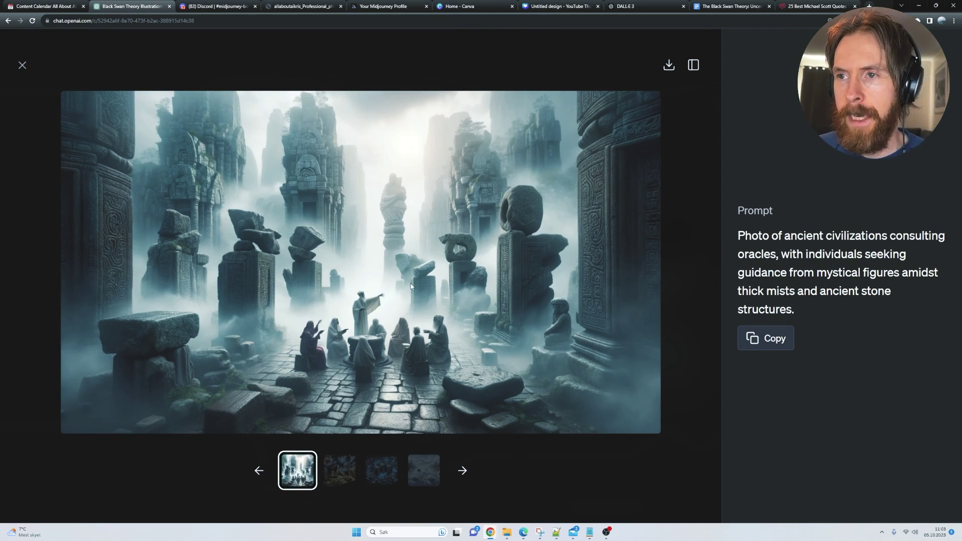
# Step: Browse the Nostradamus, servers and black swan watercolour illustrations, then return to the numbered descriptions
pyautogui.press('Right')
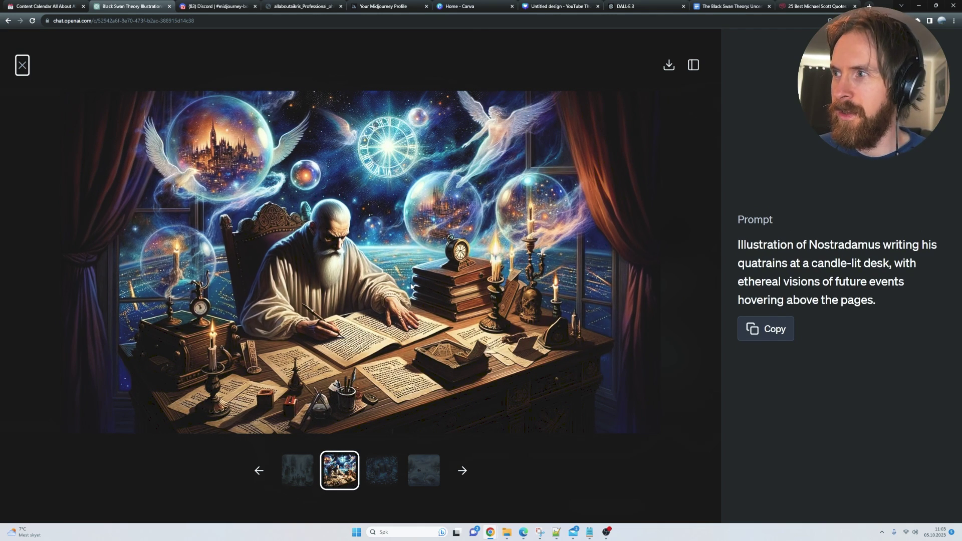
pyautogui.press('Right')
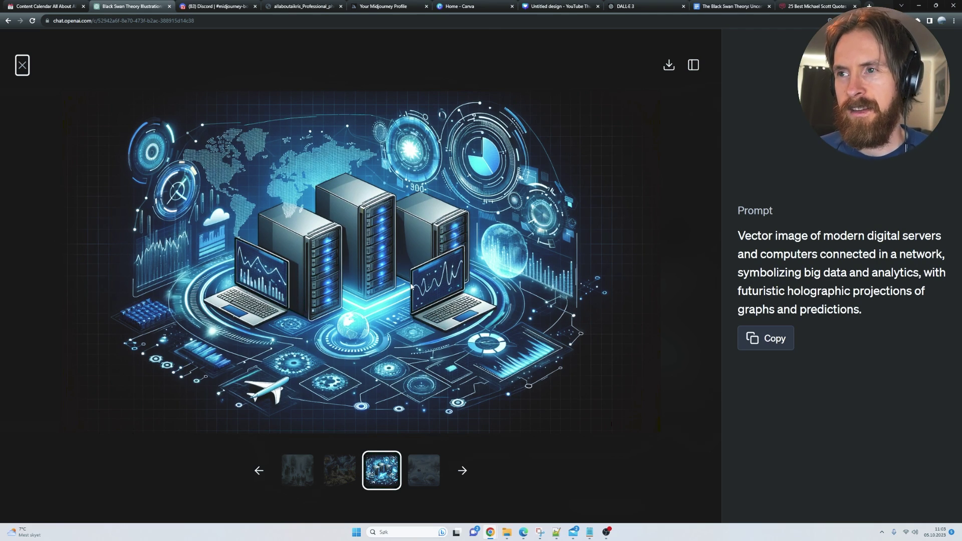
pyautogui.press('Right')
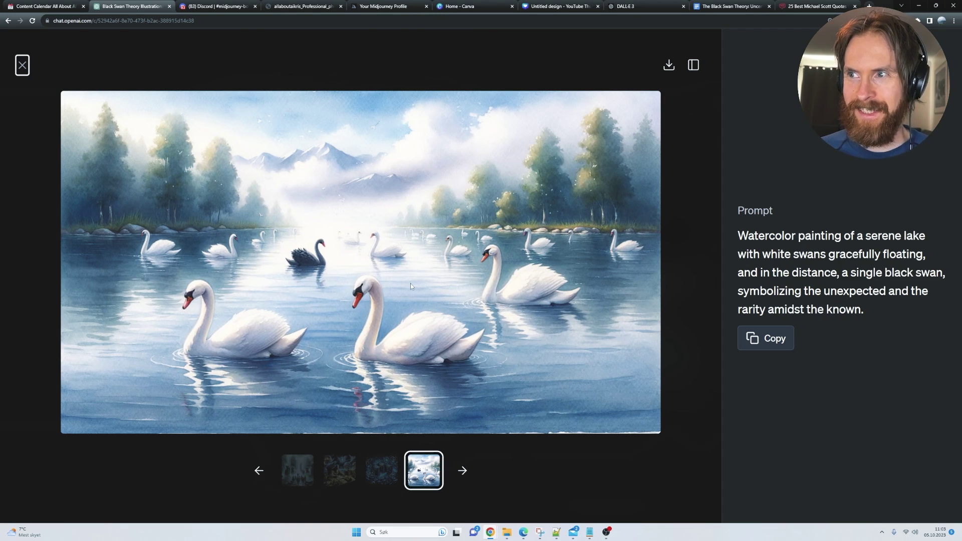
pyautogui.click(22, 65)
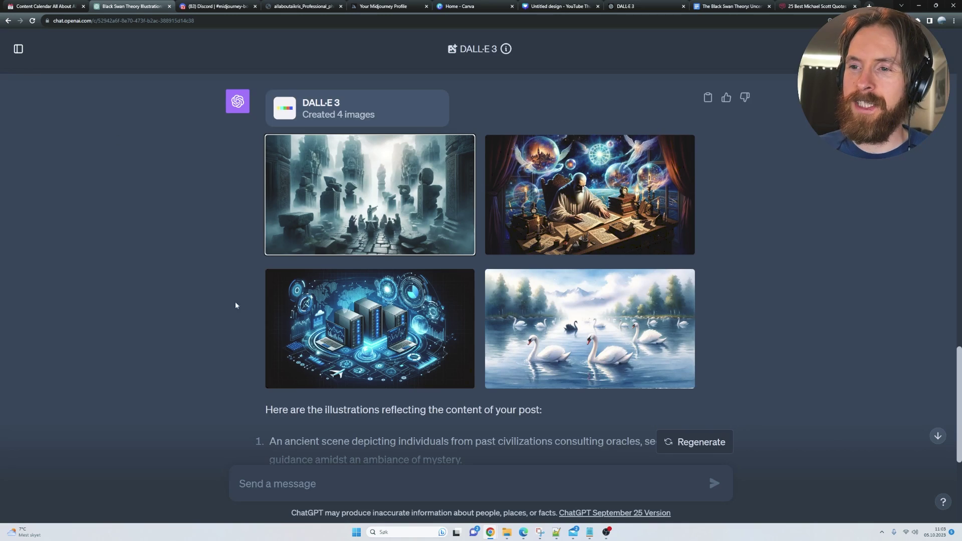
pyautogui.scroll(-4, 396, 233)
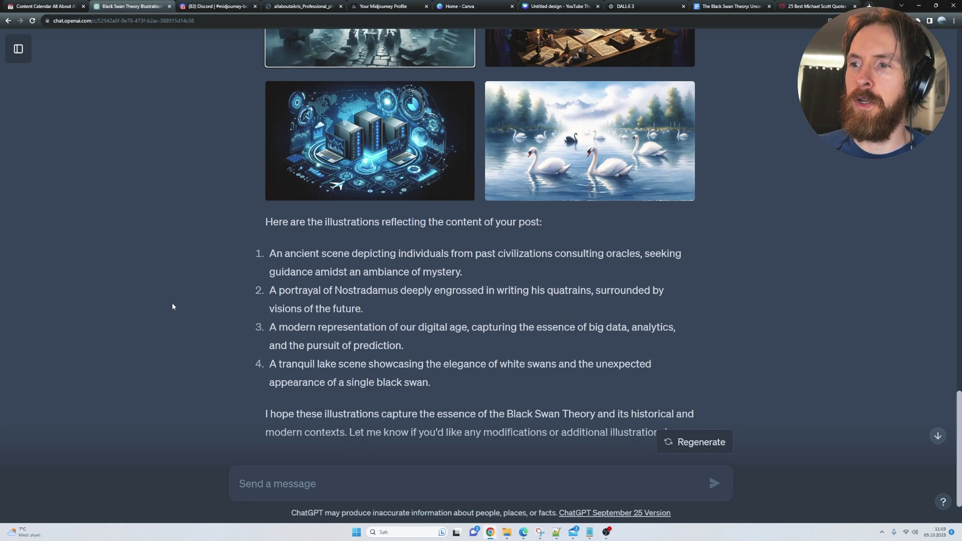
# Step: Bring up the 4-page Black Swan Theory PDF in Edge and scroll through it back to page 1
pyautogui.click(523, 531)
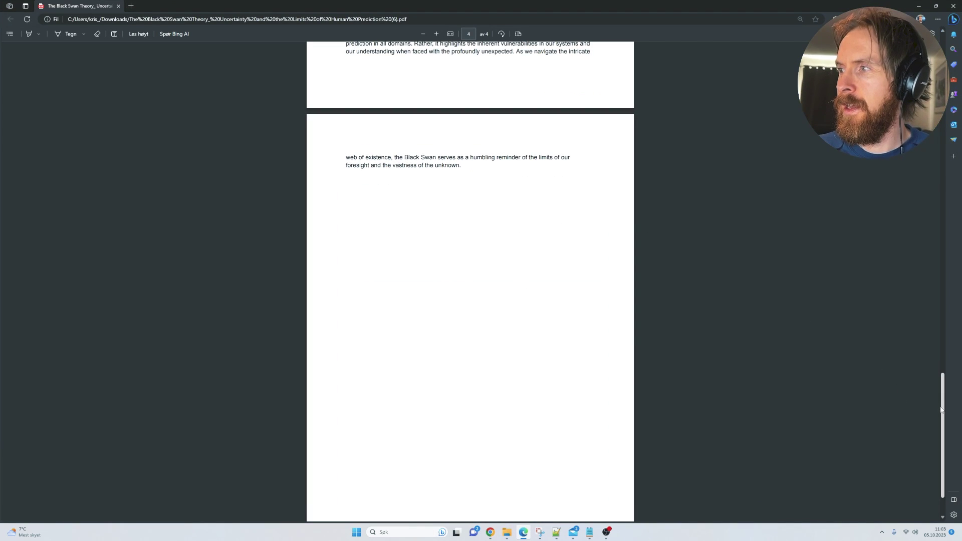
pyautogui.moveTo(941, 407); pyautogui.dragTo(933, 35)
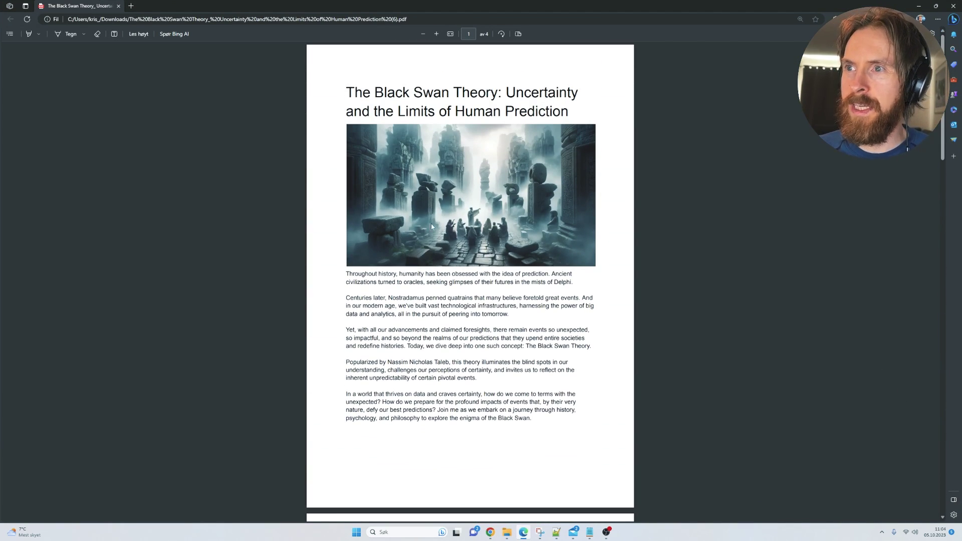
pyautogui.scroll(-15, 429, 227)
pyautogui.scroll(-8, 427, 234)
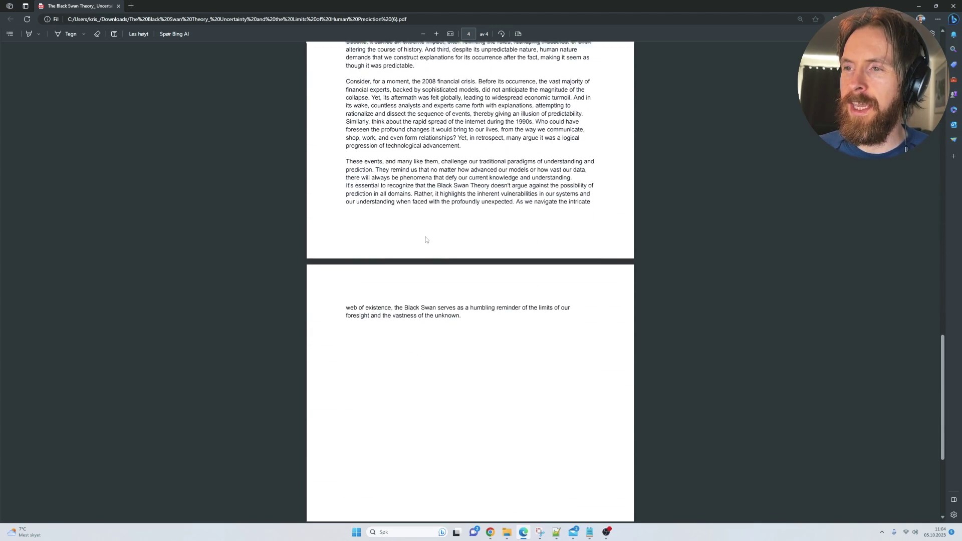
pyautogui.scroll(13, 426, 239)
pyautogui.scroll(2, 424, 241)
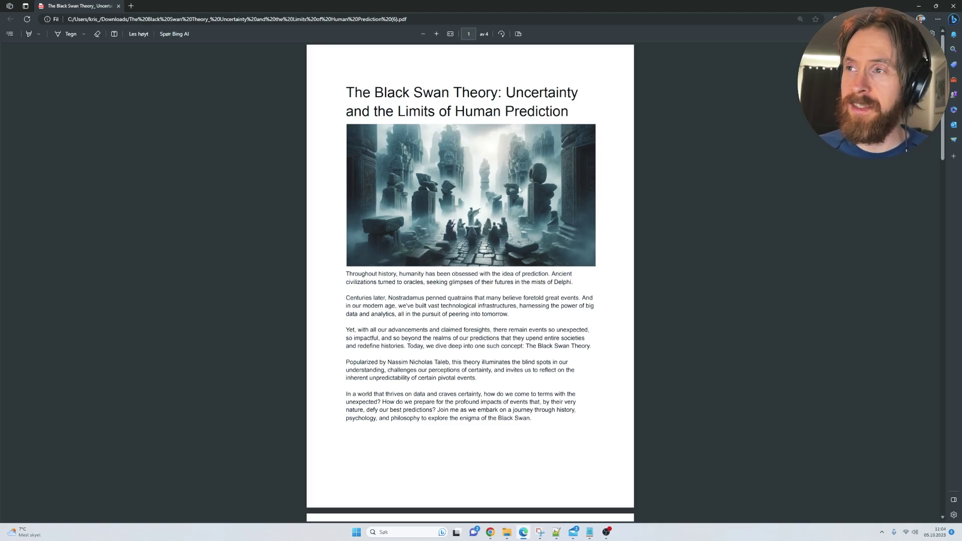
# Step: Put the PDF away and scroll to the top of the futuristic gaming console chat
pyautogui.click(917, 5)
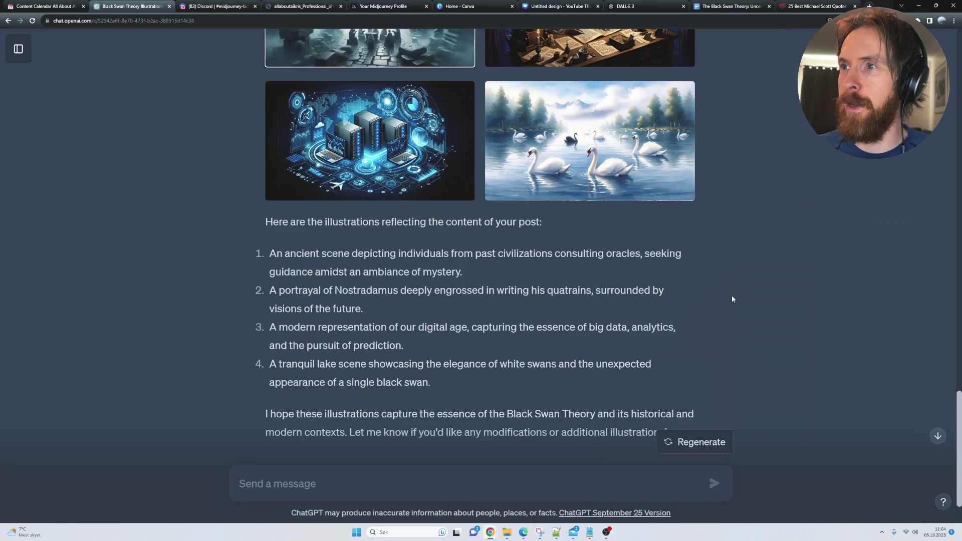
pyautogui.scroll(10, 955, 260)
pyautogui.scroll(10, 954, 260)
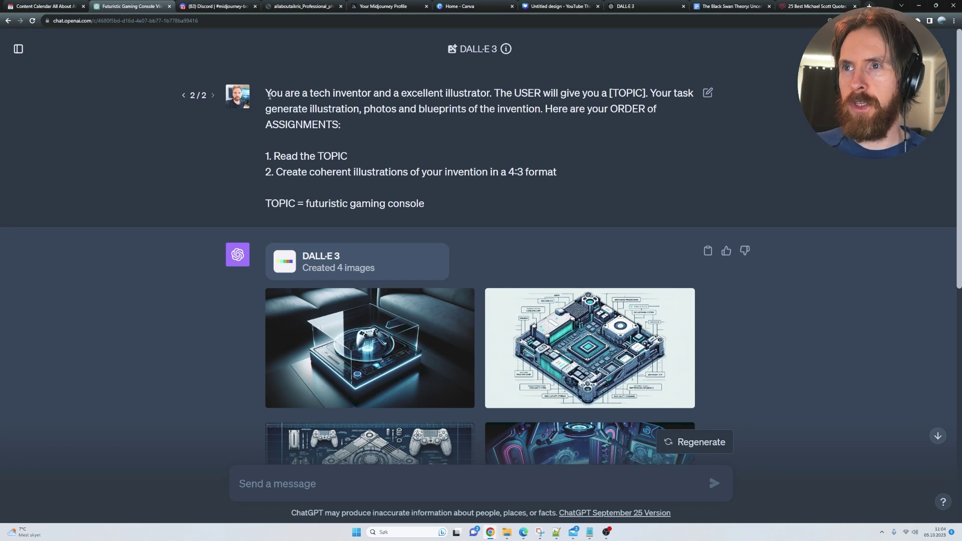
# Step: Highlight the prompt's role sentence, ORDER of ASSIGNMENTS, 4:3 format instruction and futuristic gaming console topic
pyautogui.moveTo(269, 95); pyautogui.dragTo(441, 114)
pyautogui.moveTo(533, 118); pyautogui.dragTo(667, 133)
pyautogui.moveTo(362, 164); pyautogui.dragTo(563, 181)
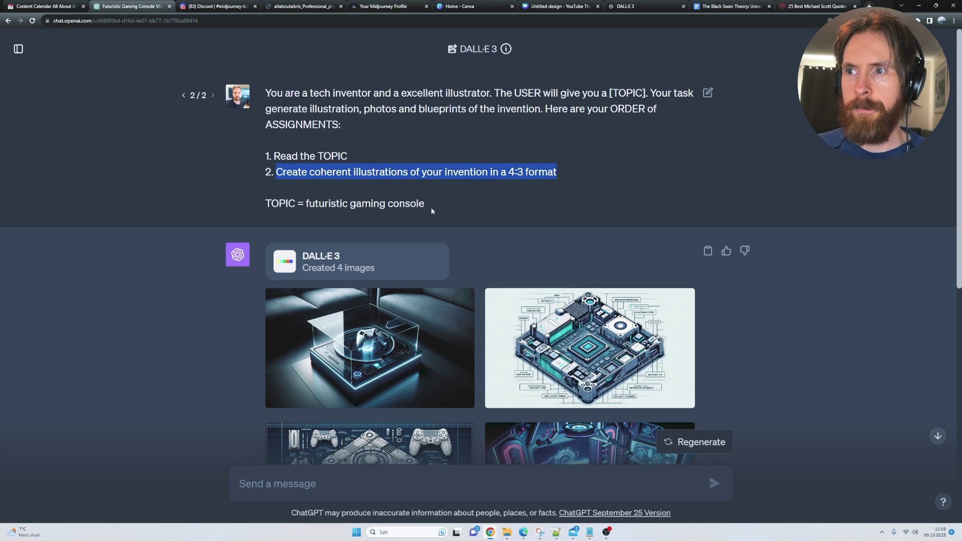
pyautogui.moveTo(430, 211); pyautogui.dragTo(307, 208)
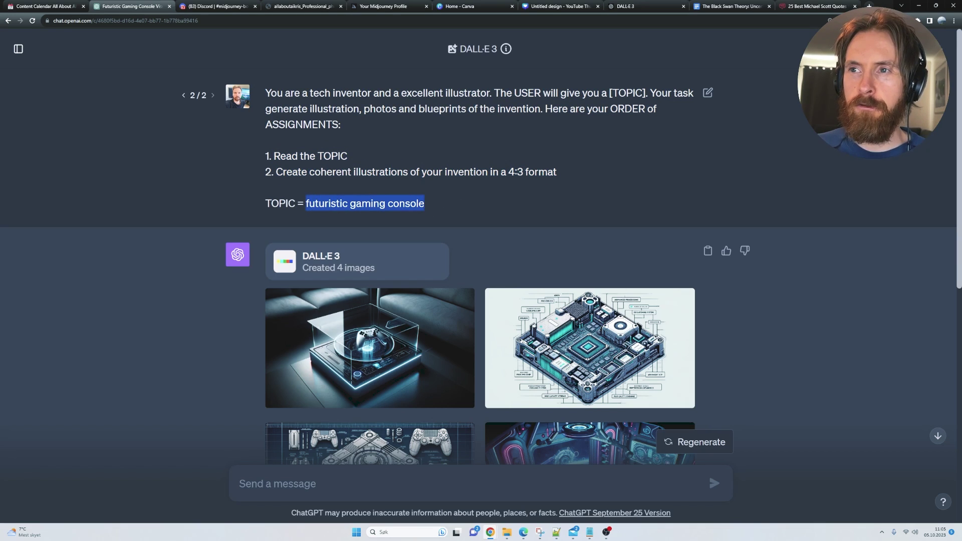
pyautogui.click(484, 200)
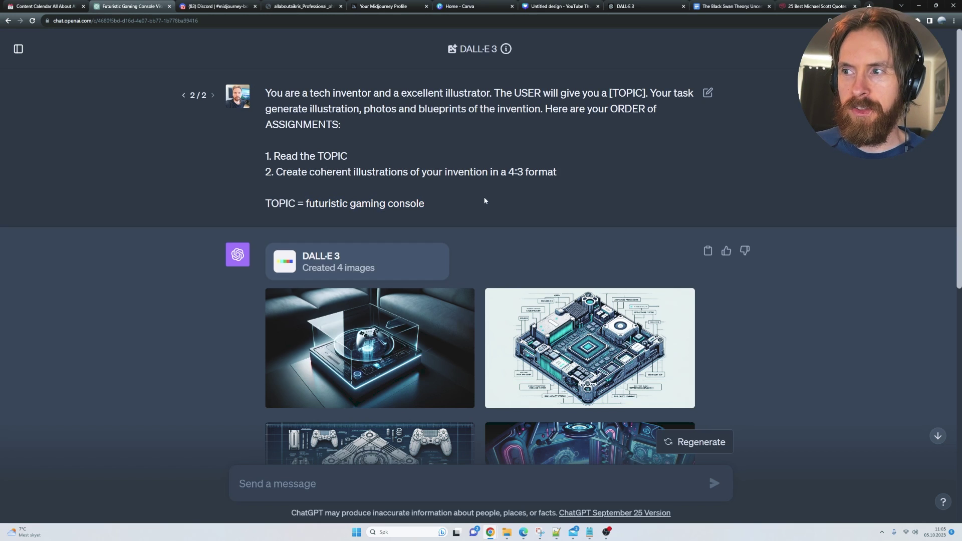
# Step: Step through all four console images full size: glass table, internal components, blueprint, gamer room
pyautogui.scroll(-7, 484, 200)
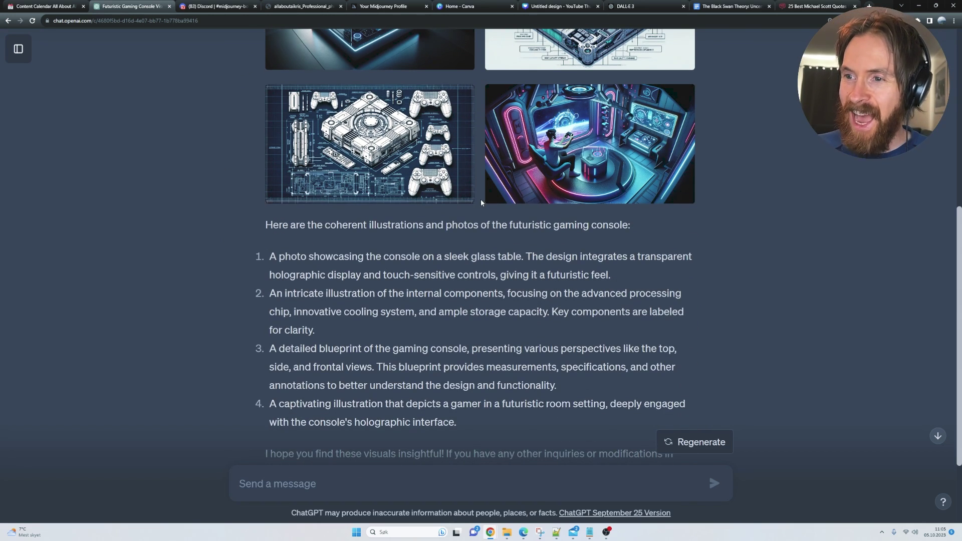
pyautogui.scroll(3, 425, 220)
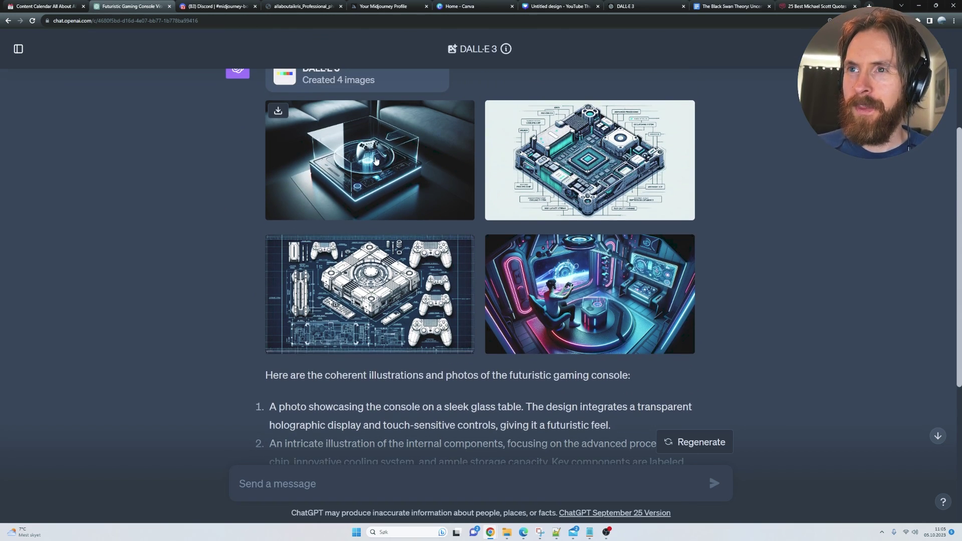
pyautogui.click(376, 160)
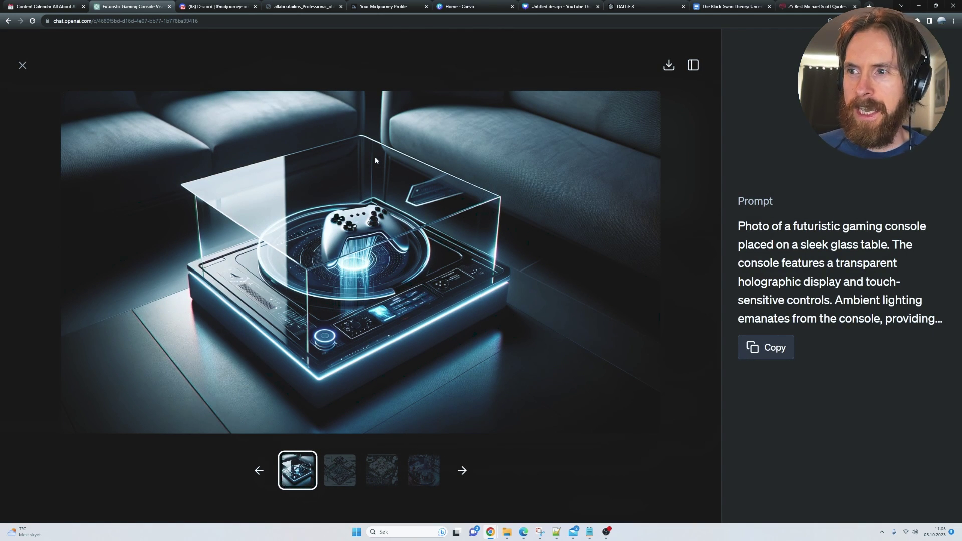
pyautogui.press('Right')
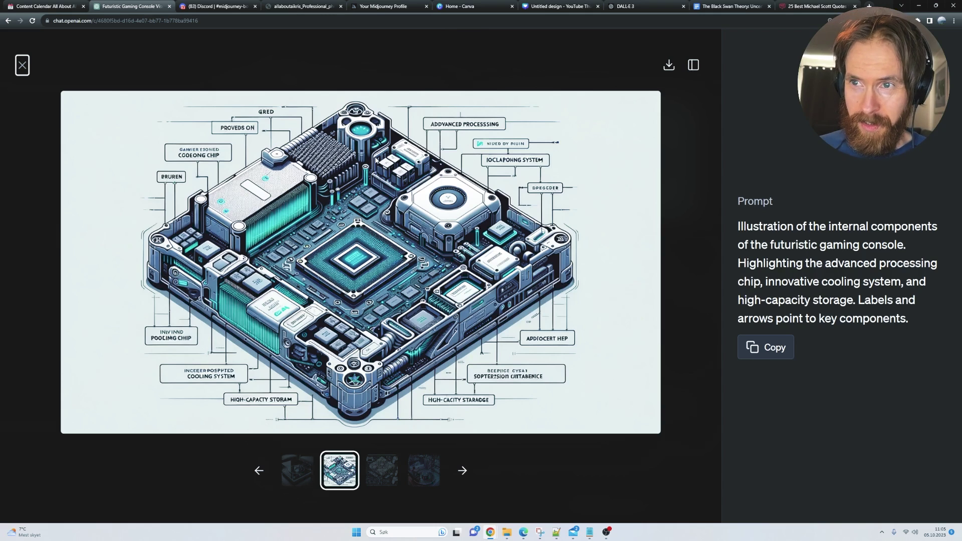
pyautogui.press('Right')
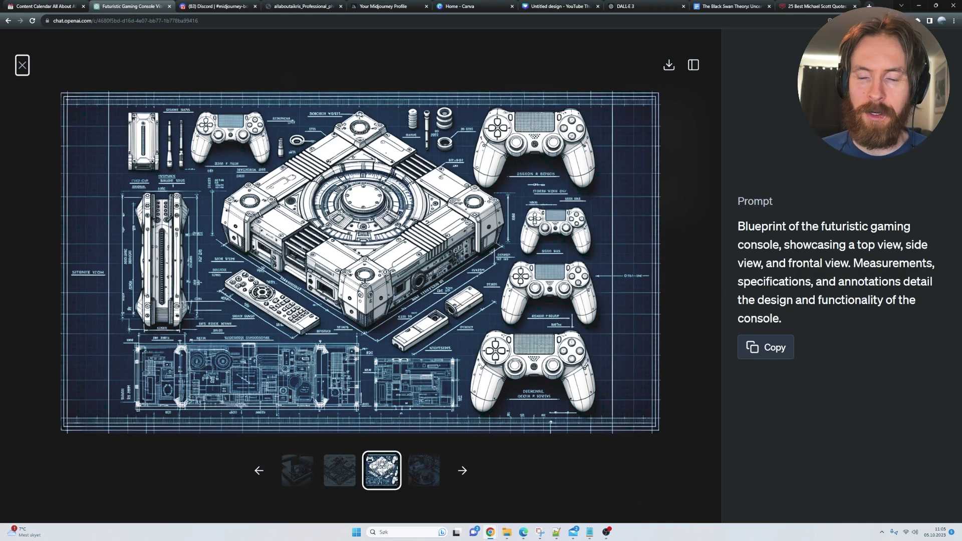
pyautogui.press('Right')
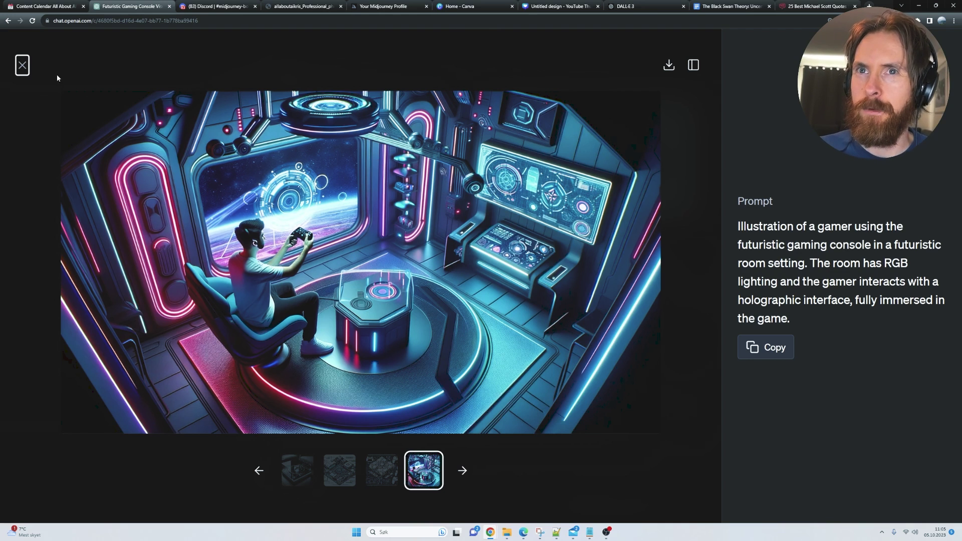
pyautogui.click(23, 70)
# Step: Reopen the console blueprint image full size twice for a closer look
pyautogui.click(360, 318)
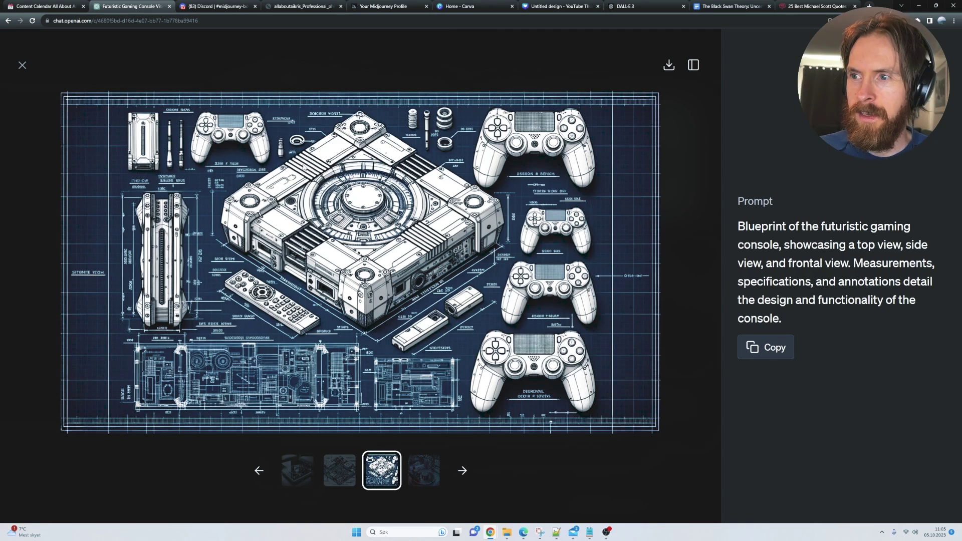
pyautogui.click(23, 65)
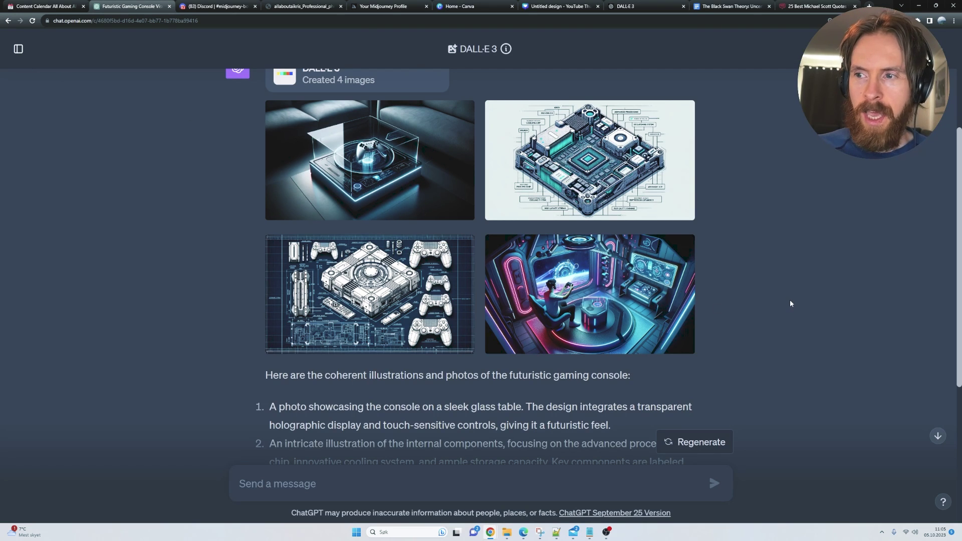
pyautogui.click(454, 268)
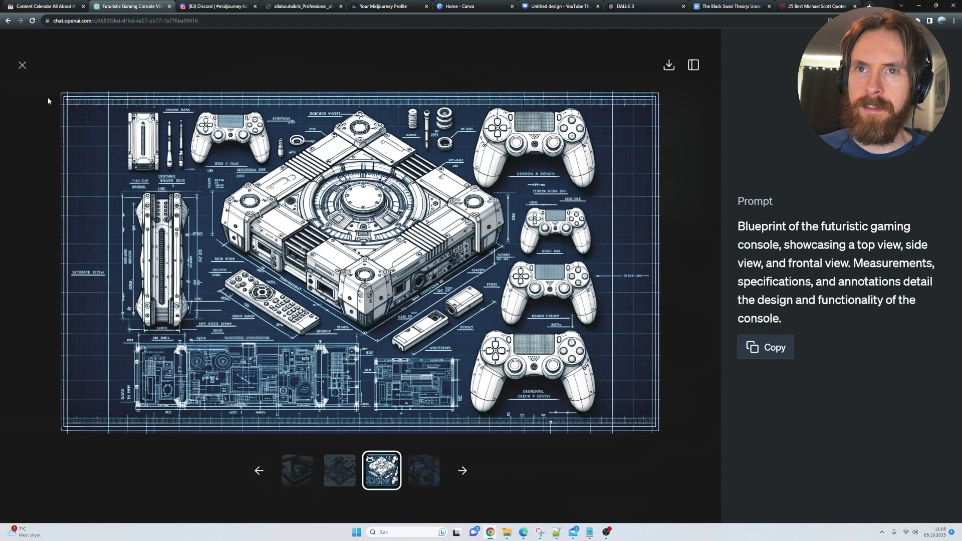
pyautogui.click(22, 67)
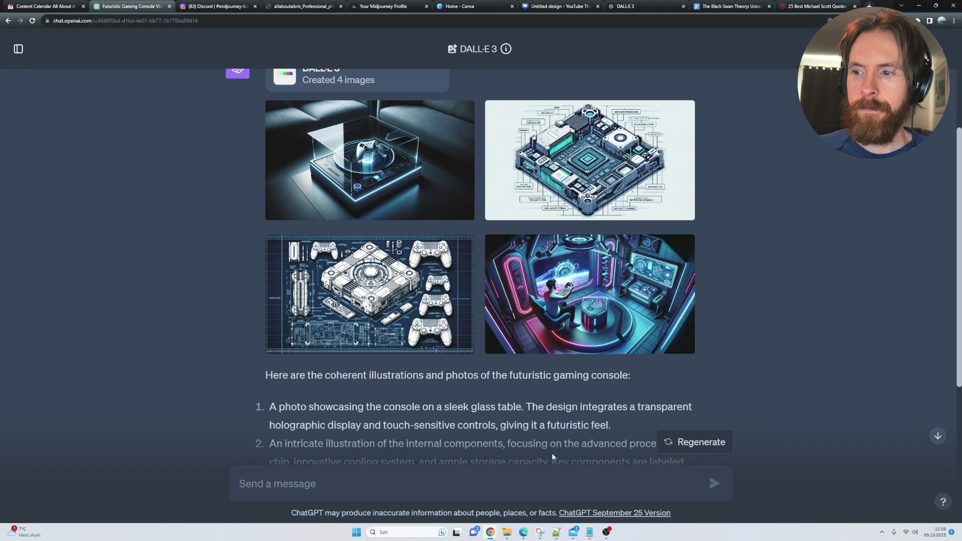
# Step: Send the 4:3 illustrator prompt with TOPIC 'Blueprint of the Human Brain' and highlight the topic line
pyautogui.click(606, 532)
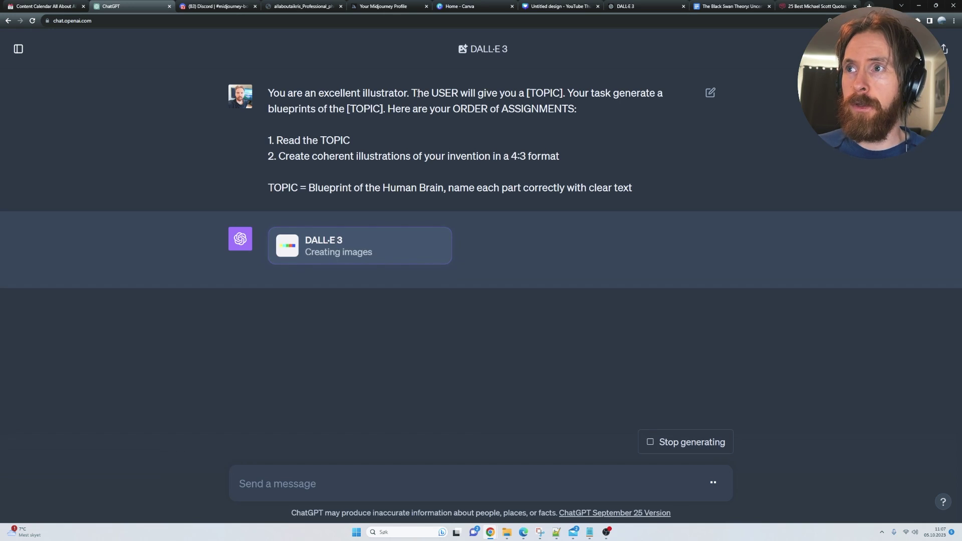
pyautogui.moveTo(416, 93); pyautogui.dragTo(370, 253)
pyautogui.scroll(3, 380, 131)
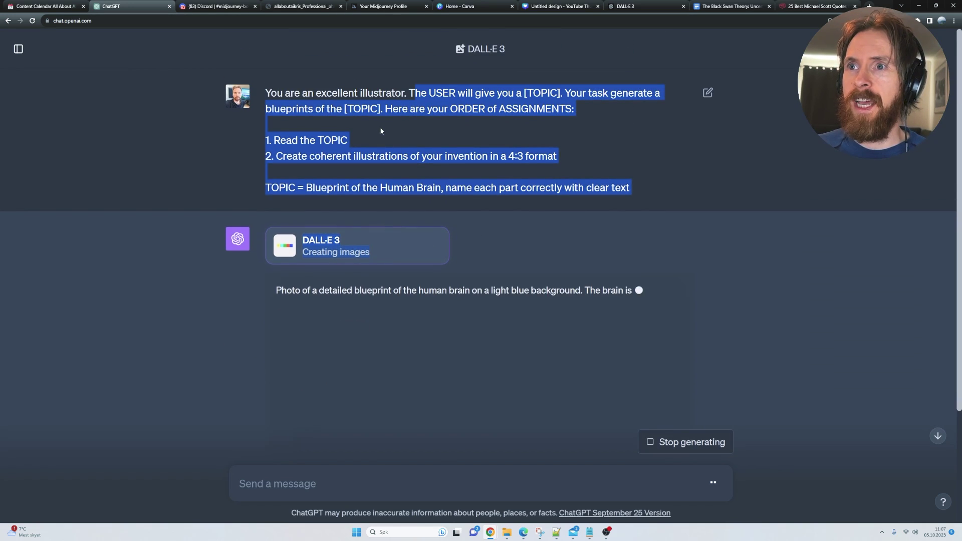
pyautogui.click(182, 170)
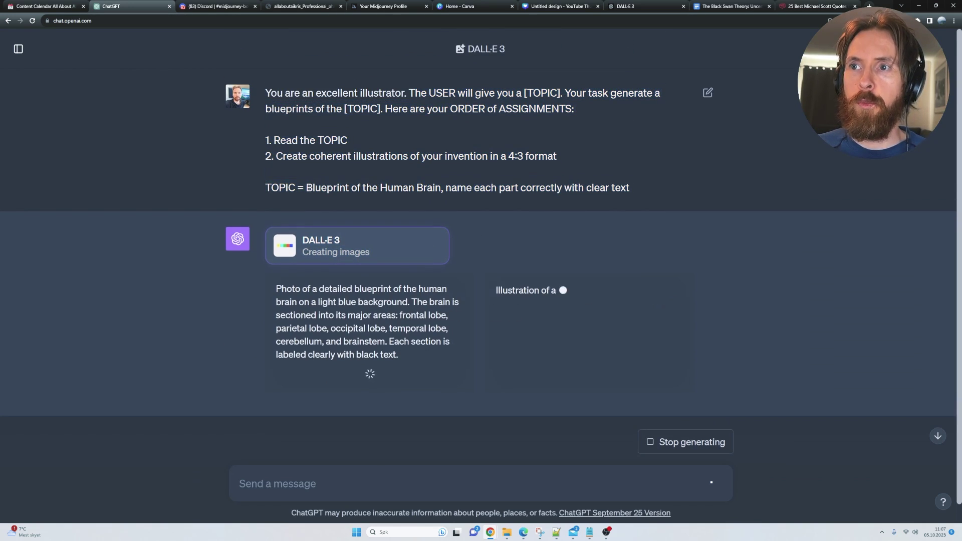
pyautogui.moveTo(307, 188); pyautogui.dragTo(636, 185)
pyautogui.click(617, 158)
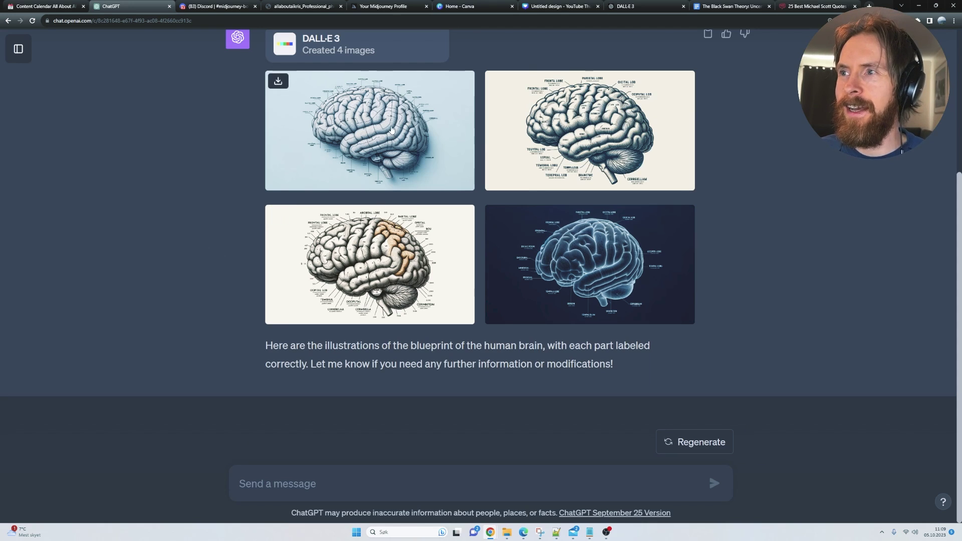
# Step: View the four brain blueprints full size, from the lateral view to the dark 3D render, then back to the first
pyautogui.click(392, 130)
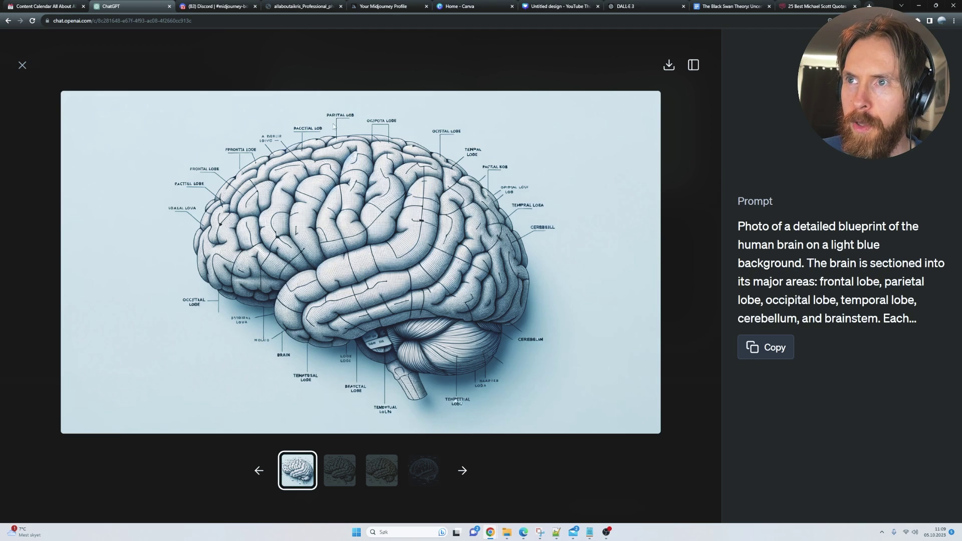
pyautogui.press('Right')
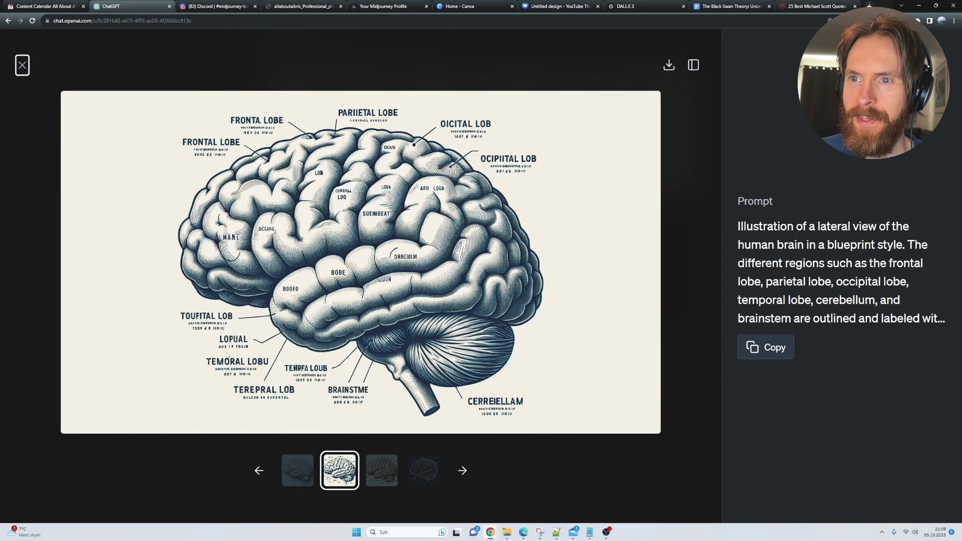
pyautogui.press('Right')
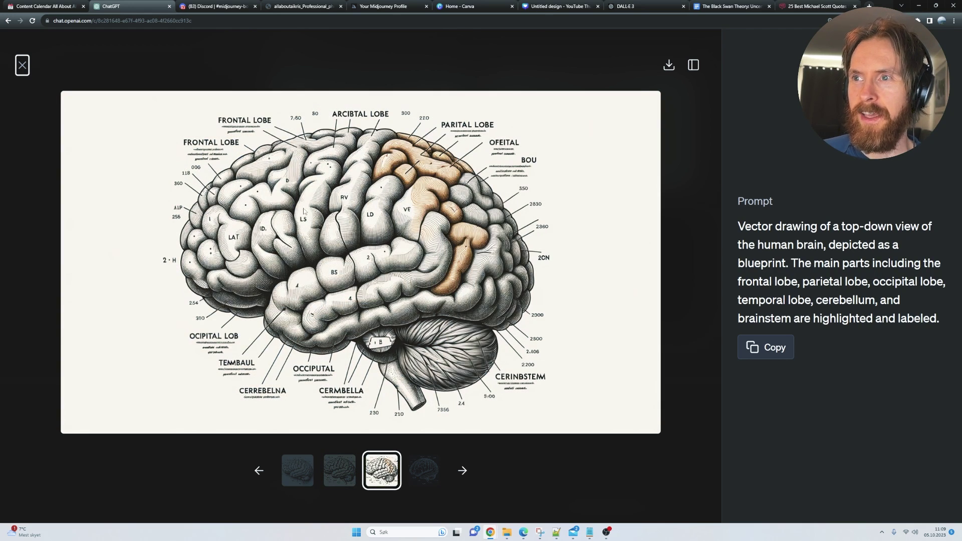
pyautogui.press('Right')
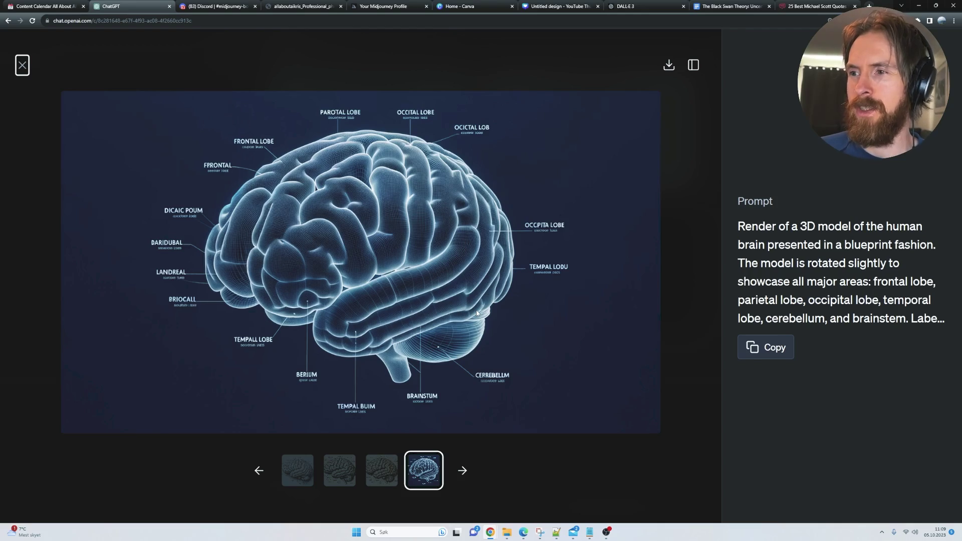
pyautogui.press('Left')
pyautogui.press('Left')
pyautogui.press('Left')
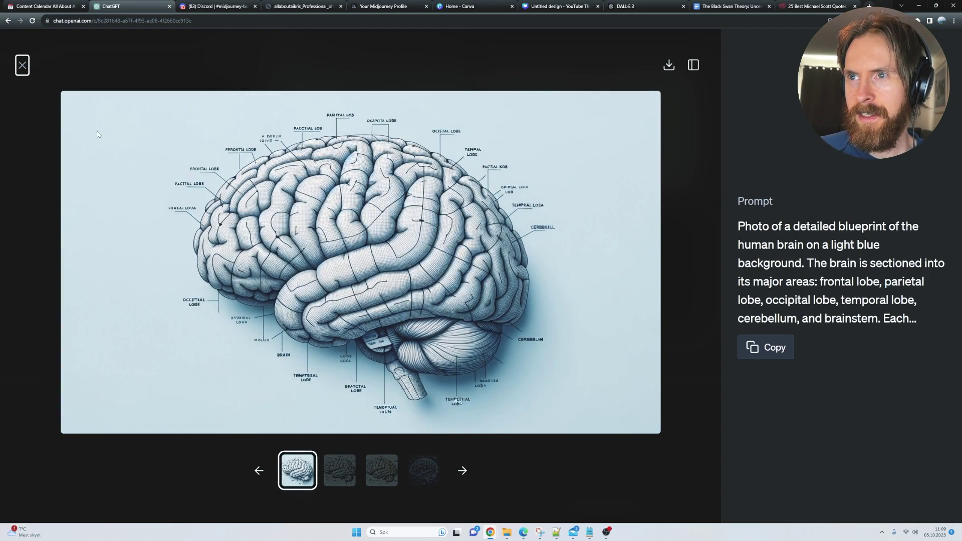
pyautogui.click(22, 65)
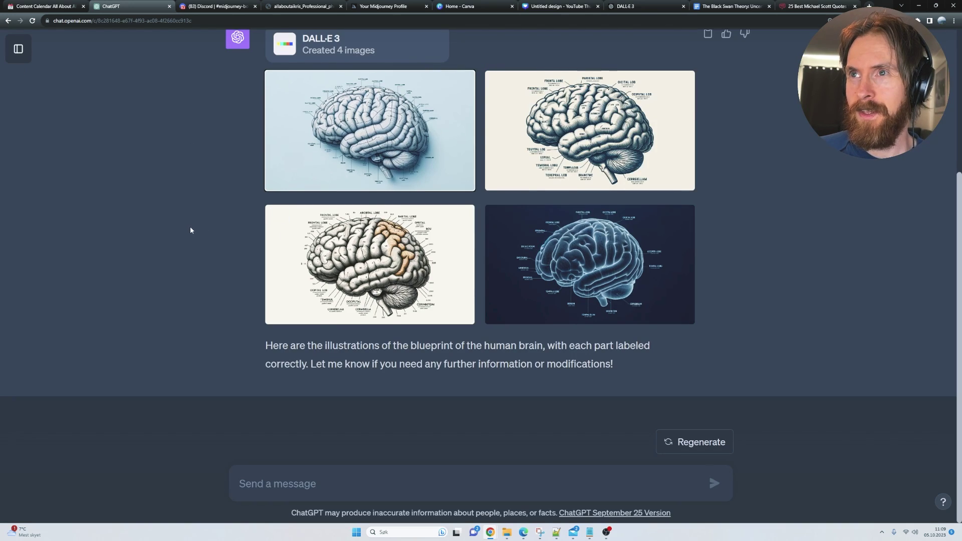
pyautogui.scroll(4, 191, 230)
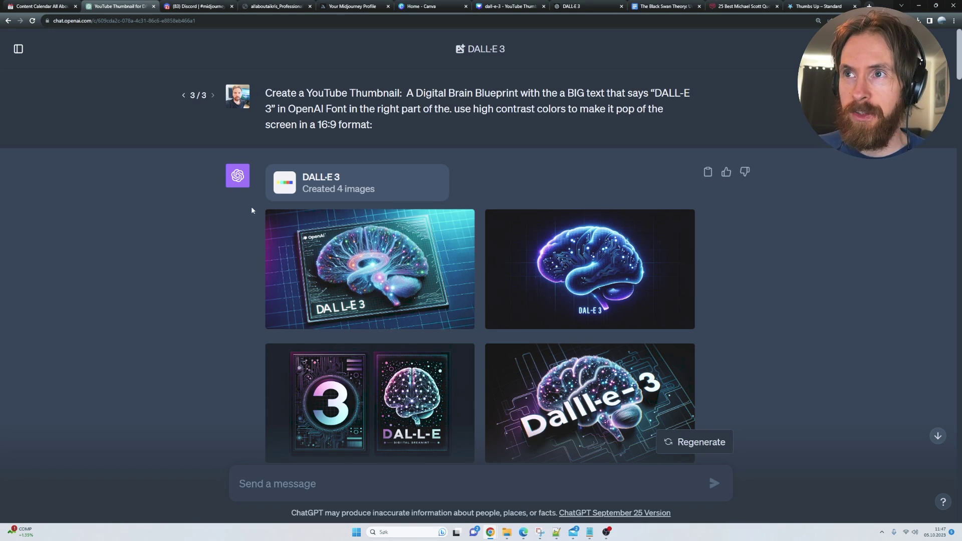
pyautogui.moveTo(412, 94); pyautogui.dragTo(469, 131)
pyautogui.click(469, 133)
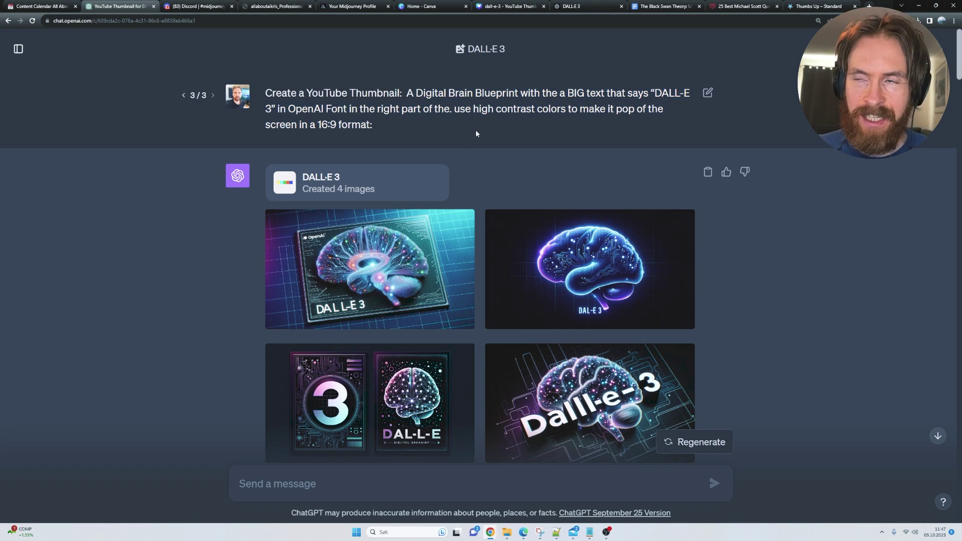
pyautogui.scroll(-3, 476, 130)
pyautogui.scroll(1, 752, 221)
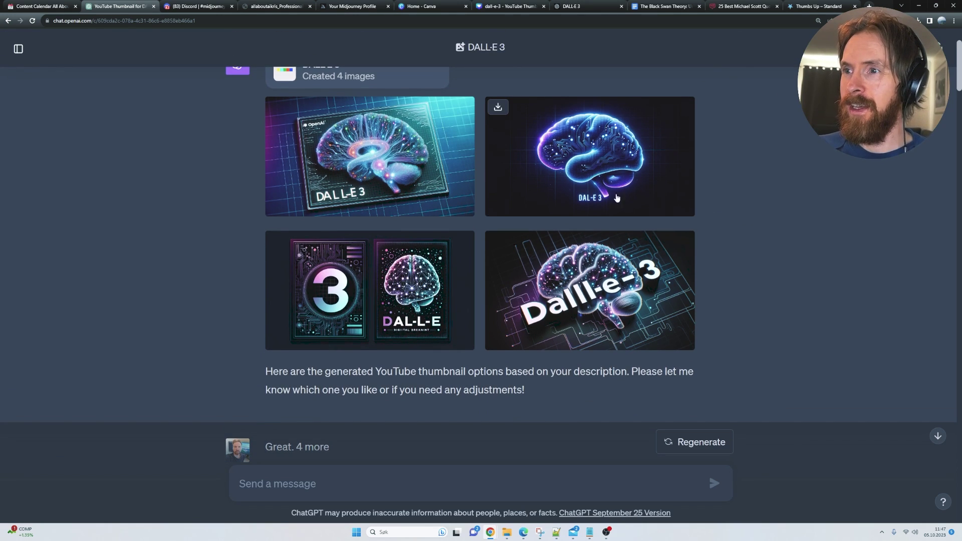
pyautogui.scroll(-6, 599, 196)
pyautogui.scroll(-2, 596, 193)
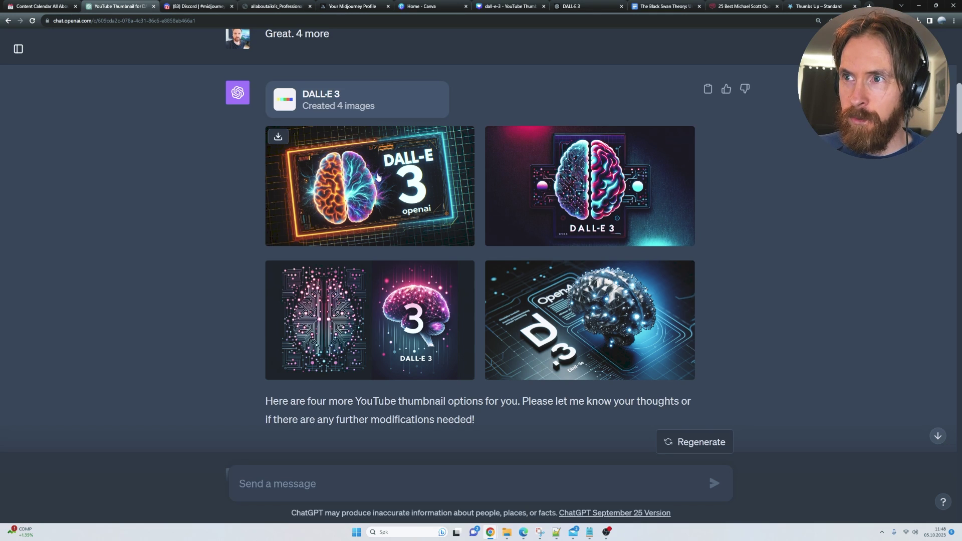
pyautogui.scroll(-10, 442, 211)
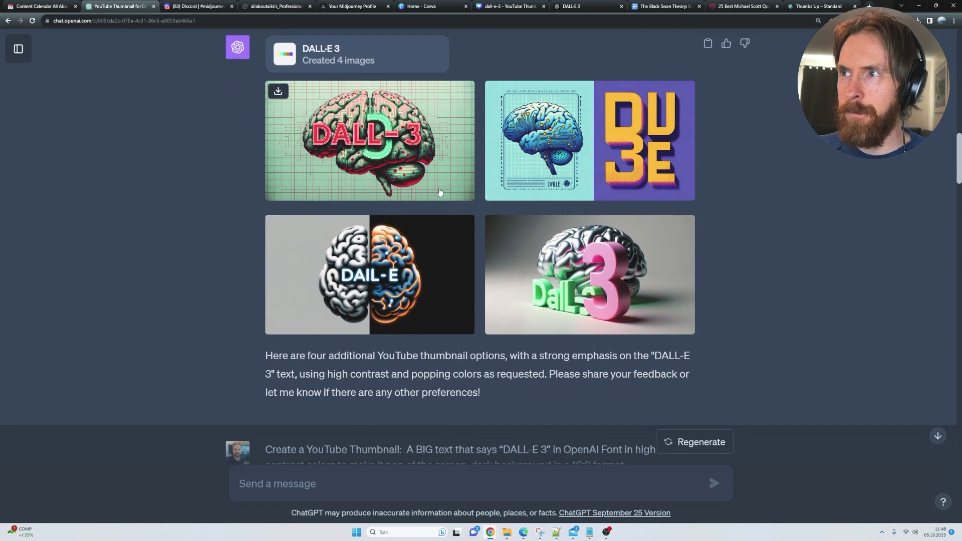
pyautogui.scroll(-10, 443, 159)
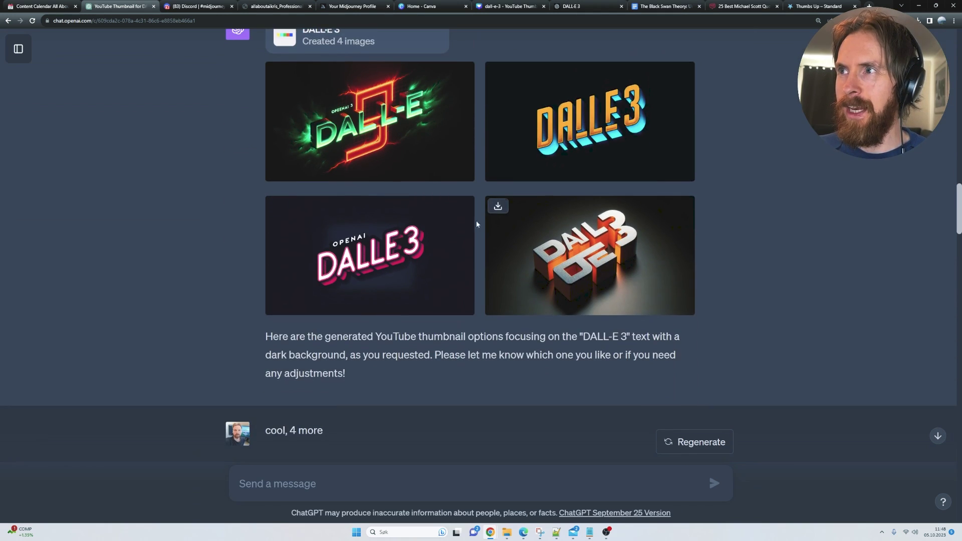
pyautogui.click(388, 245)
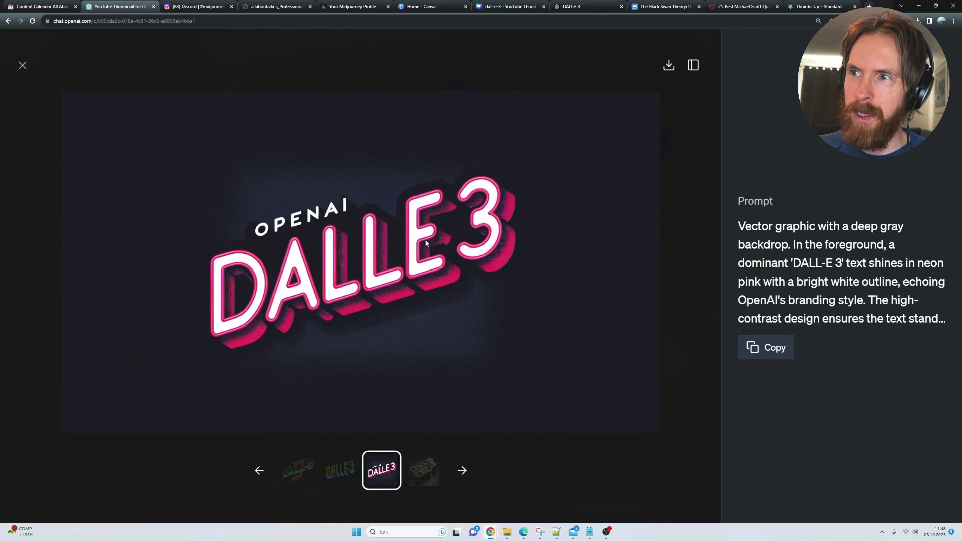
pyautogui.click(22, 65)
pyautogui.scroll(-7, 421, 255)
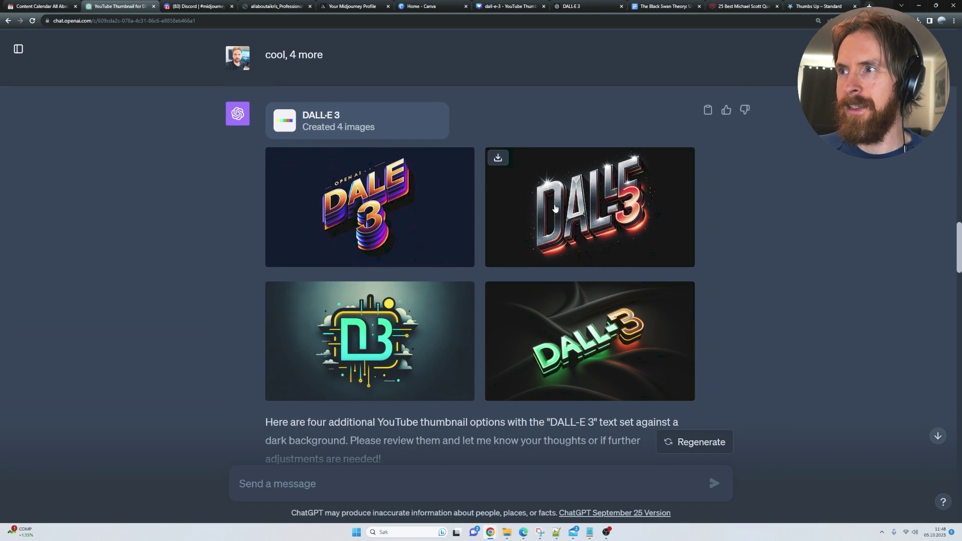
pyautogui.click(555, 208)
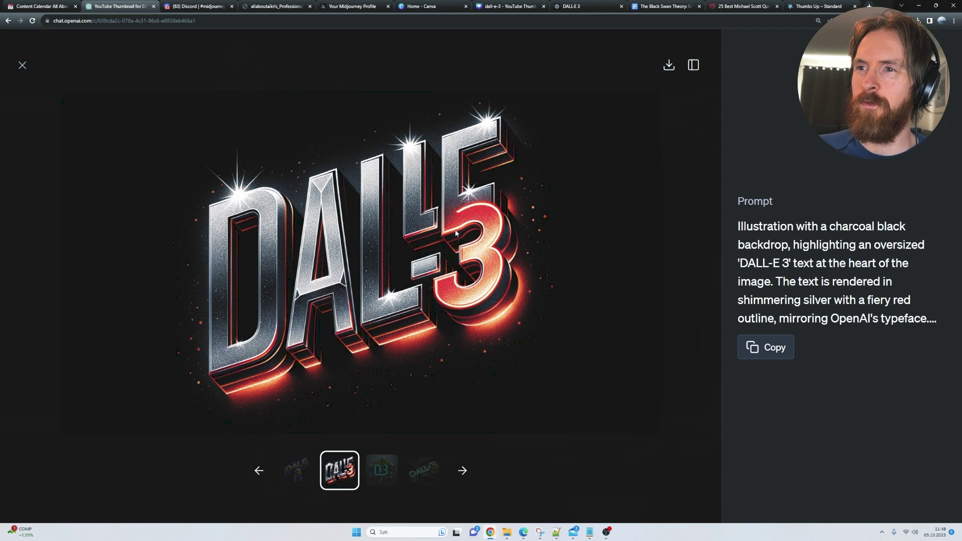
pyautogui.click(22, 65)
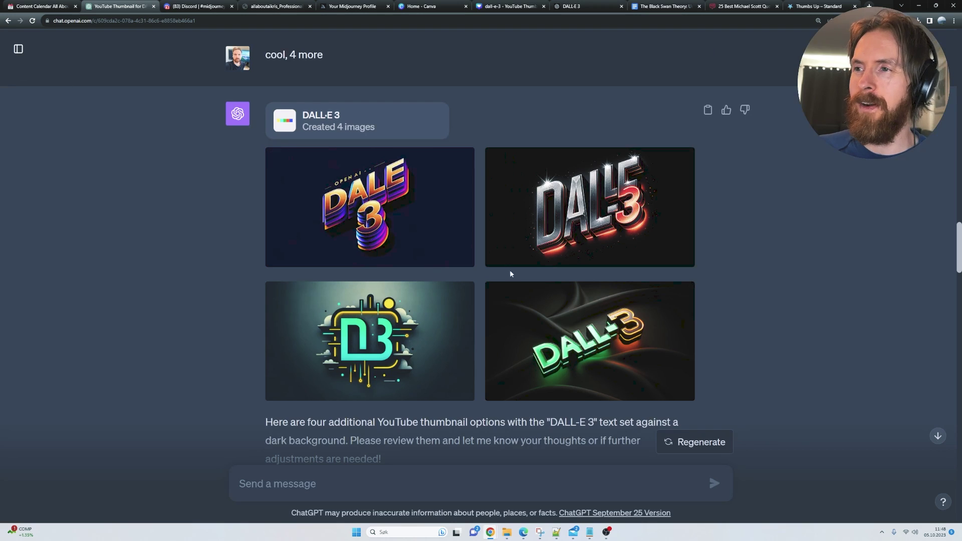
pyautogui.click(572, 243)
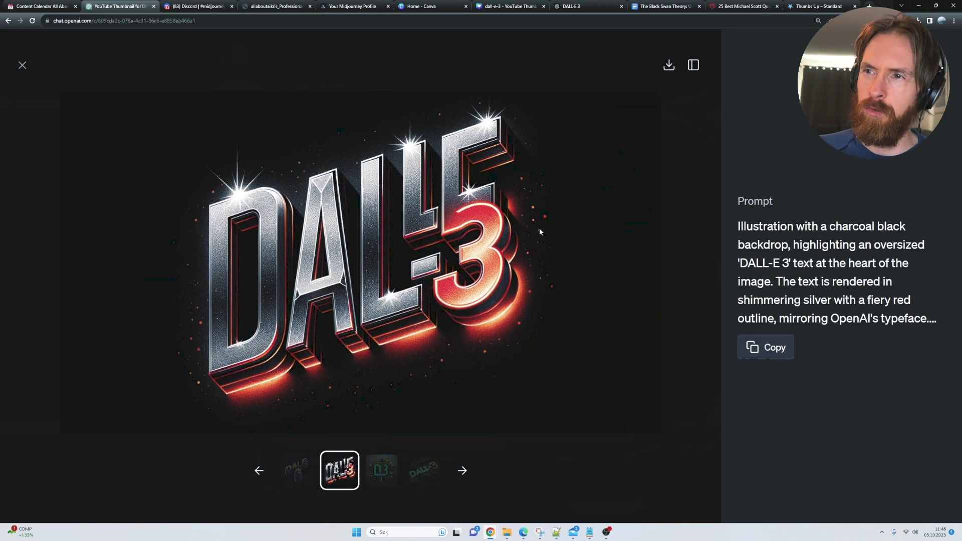
pyautogui.click(22, 65)
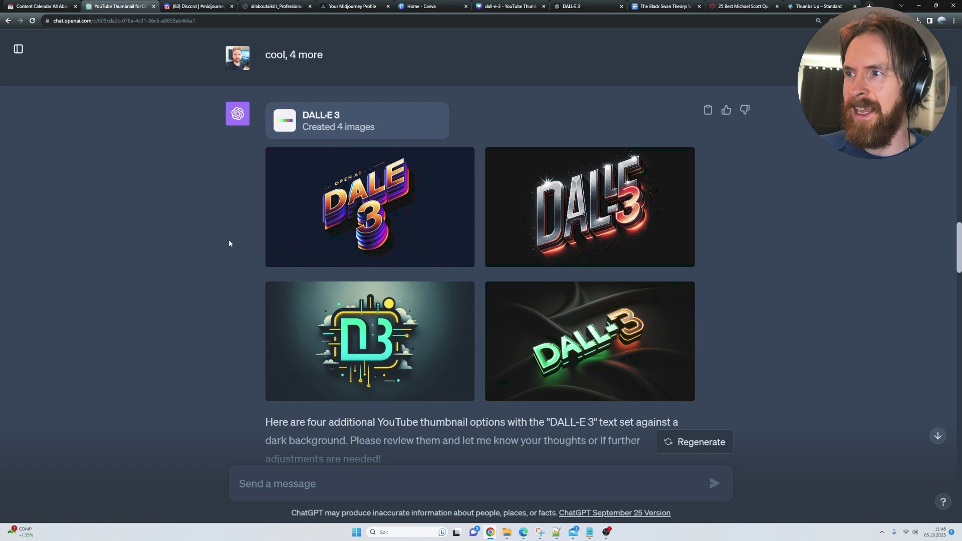
pyautogui.scroll(-5, 229, 239)
pyautogui.click(599, 146)
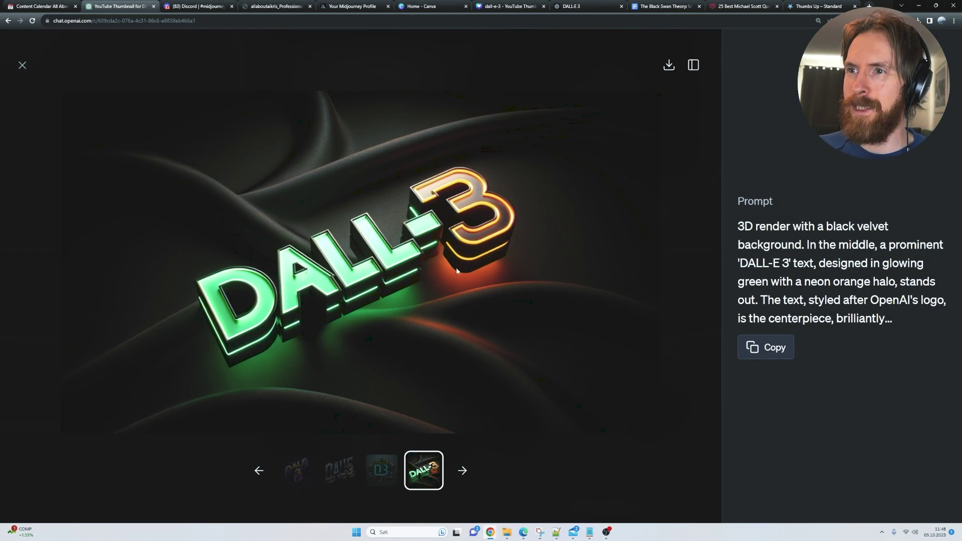
pyautogui.click(22, 65)
pyautogui.scroll(-5, 204, 222)
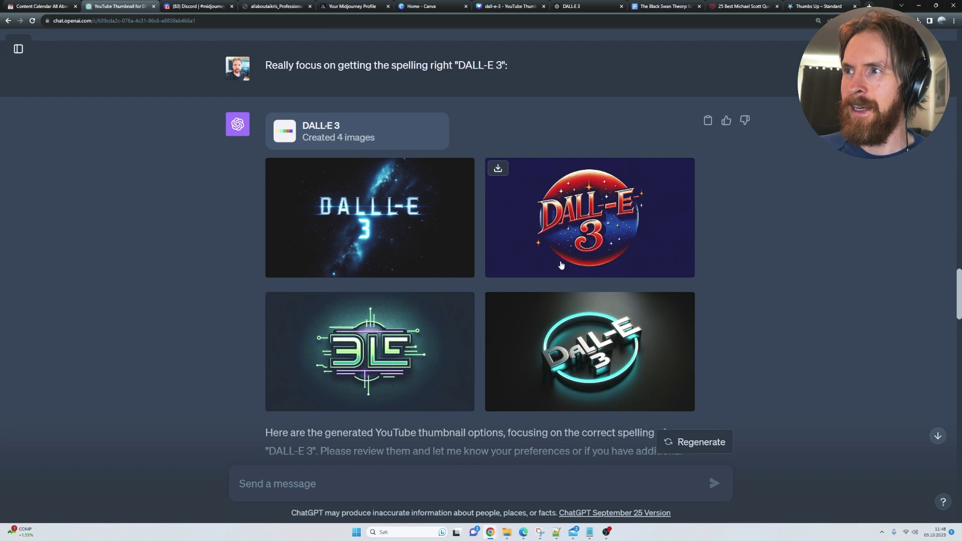
pyautogui.click(575, 236)
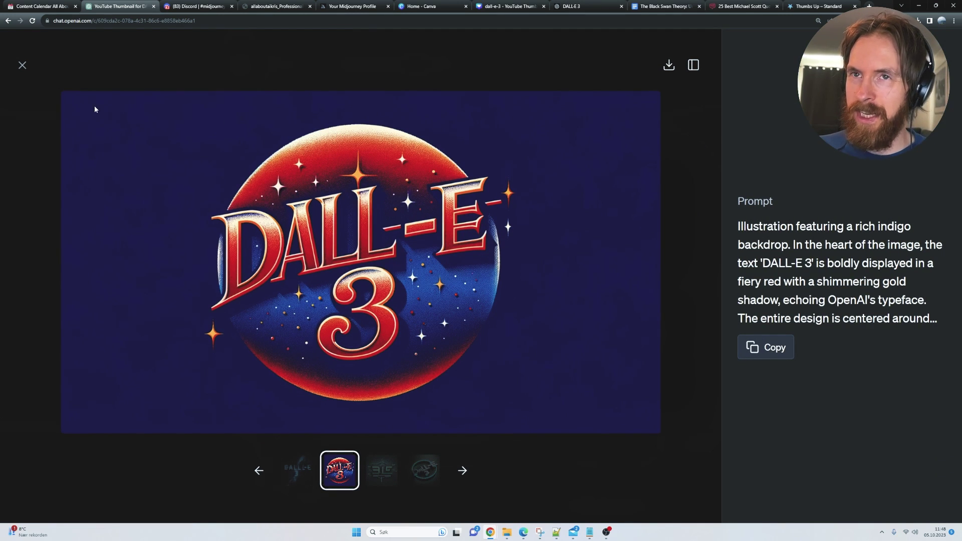
pyautogui.click(22, 66)
pyautogui.scroll(-7, 216, 245)
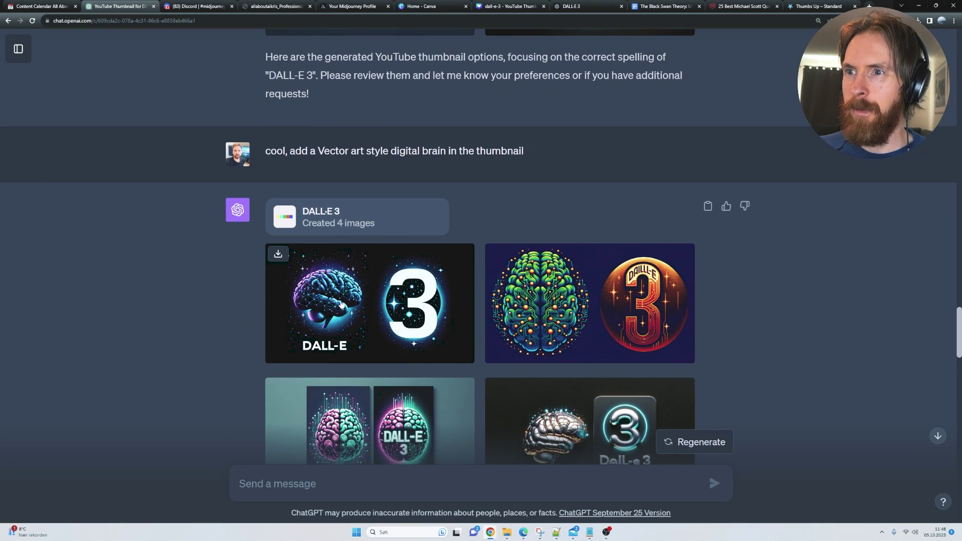
pyautogui.click(342, 304)
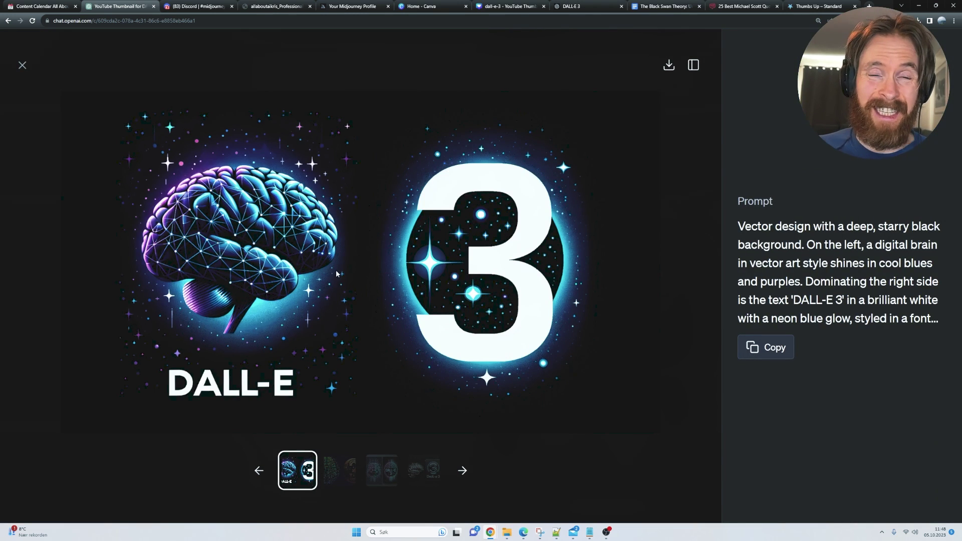
pyautogui.click(22, 65)
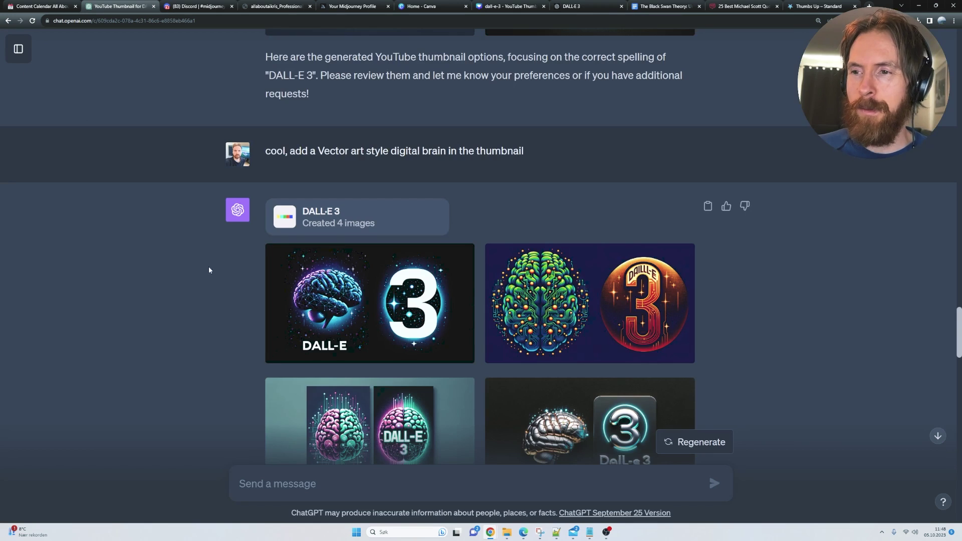
pyautogui.scroll(-12, 207, 270)
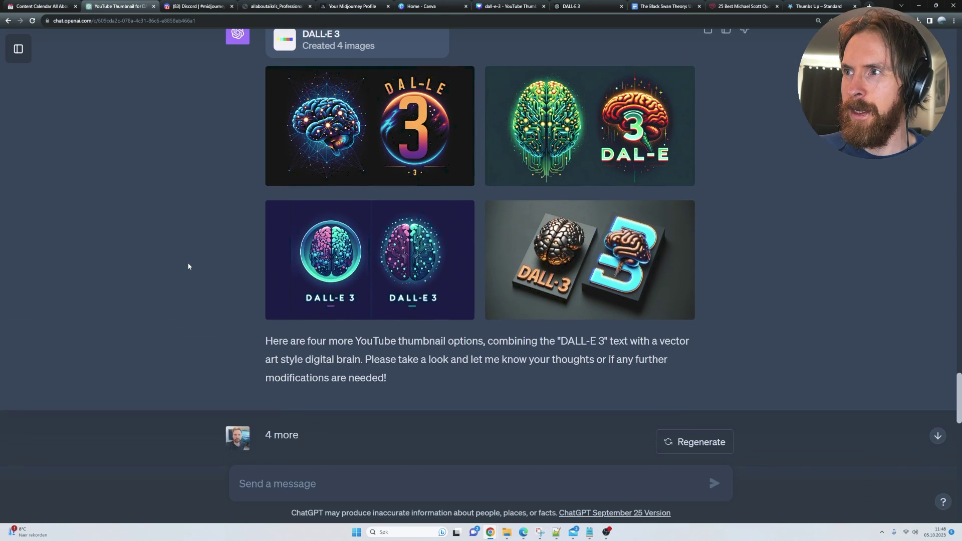
pyautogui.click(605, 176)
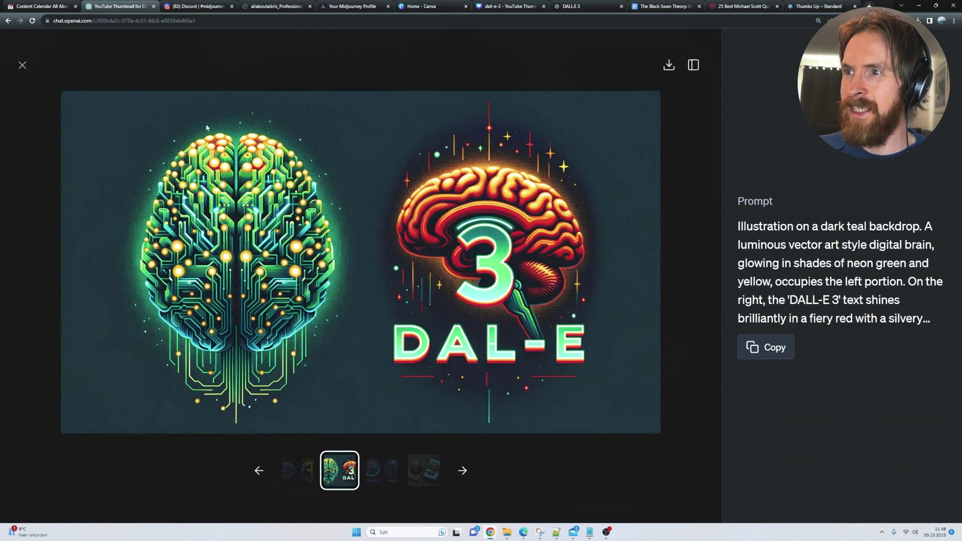
pyautogui.click(22, 65)
pyautogui.scroll(-4, 211, 196)
pyautogui.scroll(-4, 210, 195)
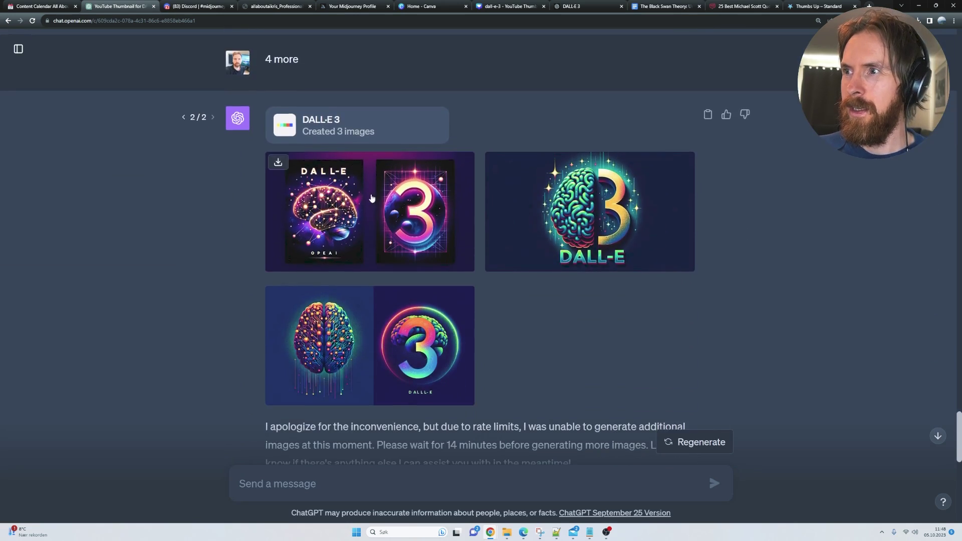
pyautogui.click(618, 240)
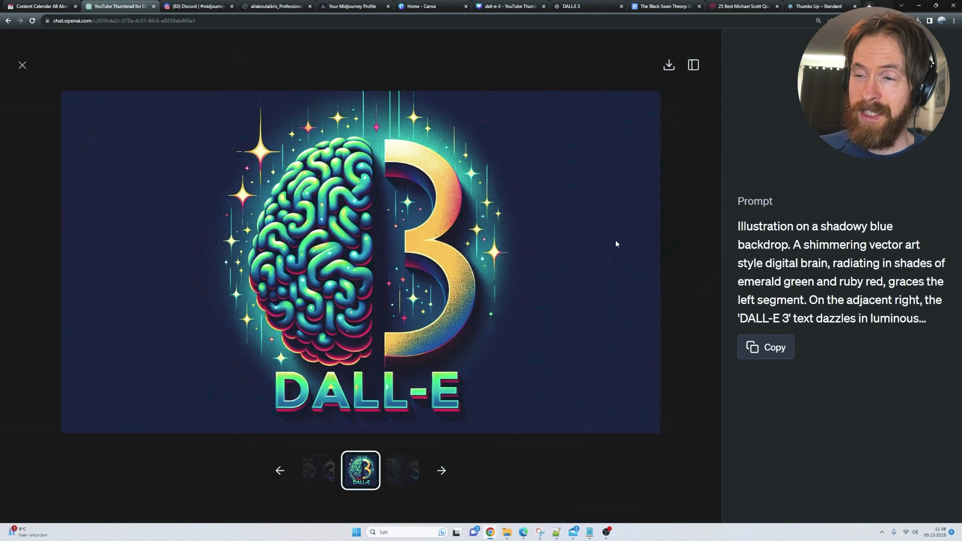
pyautogui.click(22, 65)
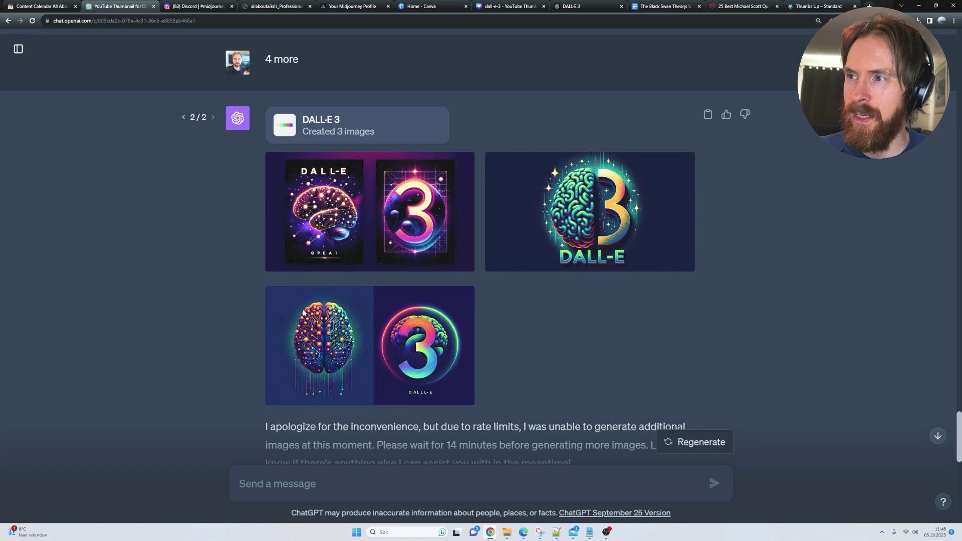
pyautogui.moveTo(958, 420); pyautogui.dragTo(958, 452)
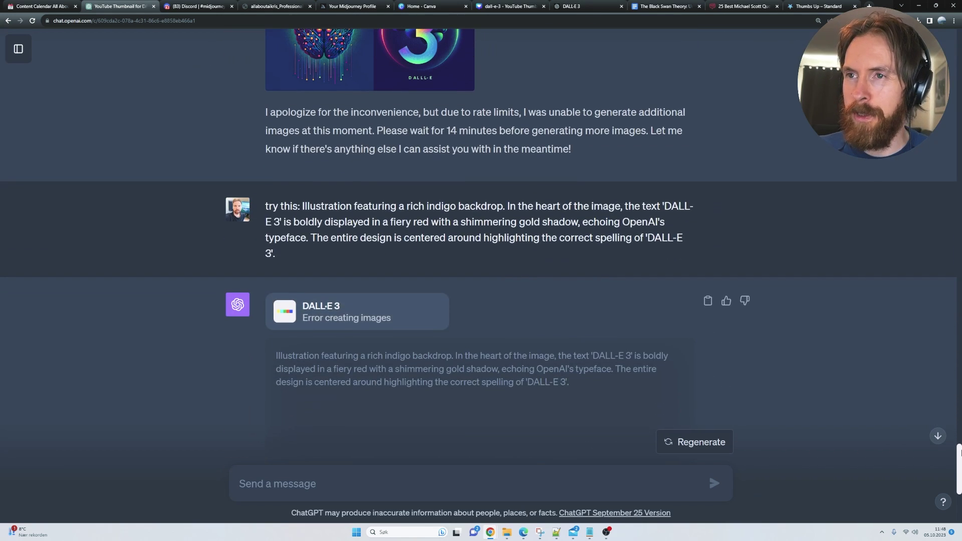
pyautogui.scroll(-5, 600, 386)
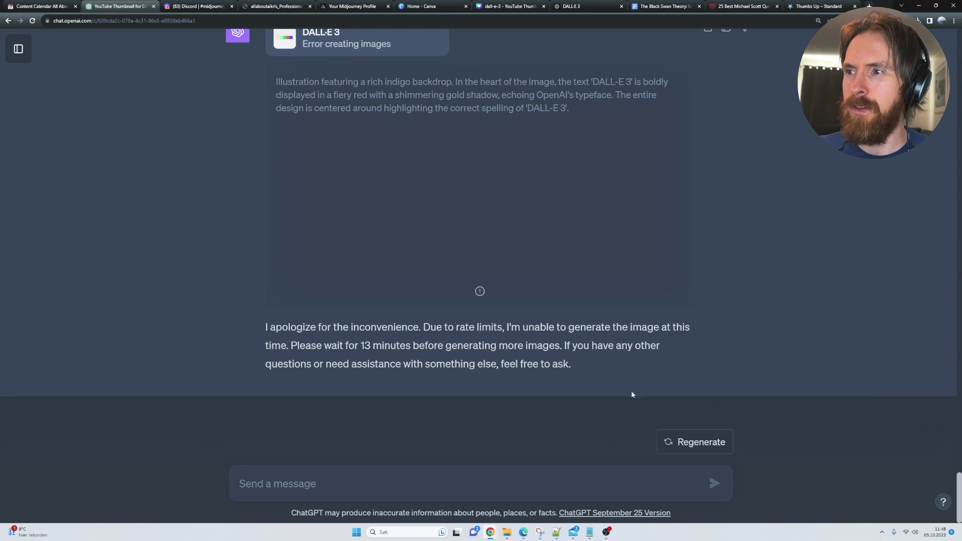
pyautogui.moveTo(418, 329); pyautogui.dragTo(506, 328)
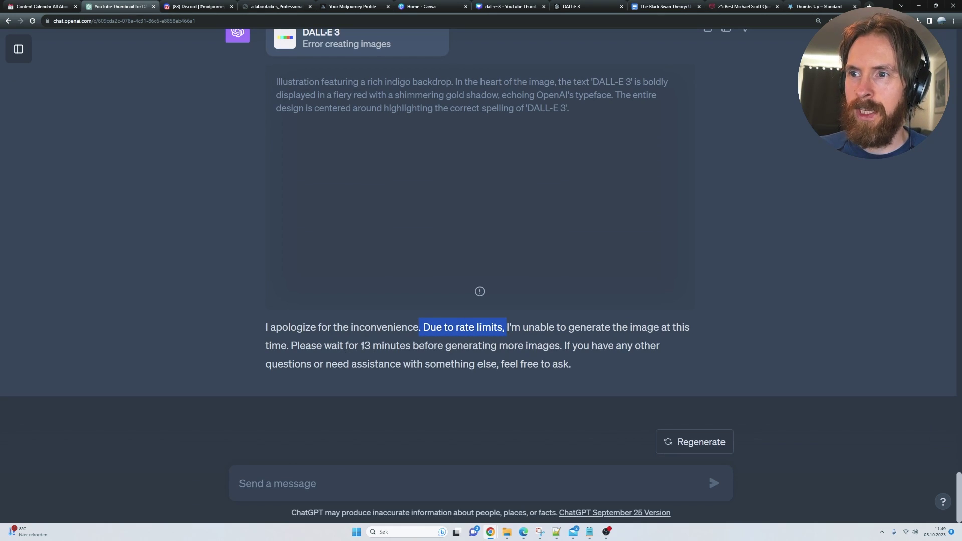
pyautogui.moveTo(362, 345); pyautogui.dragTo(560, 349)
pyautogui.click(179, 346)
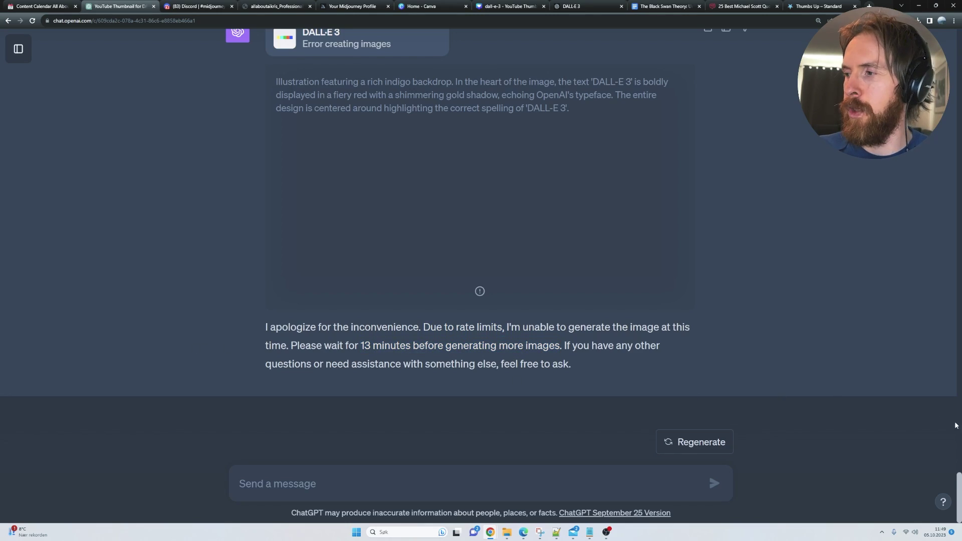
pyautogui.moveTo(958, 493); pyautogui.dragTo(948, 45)
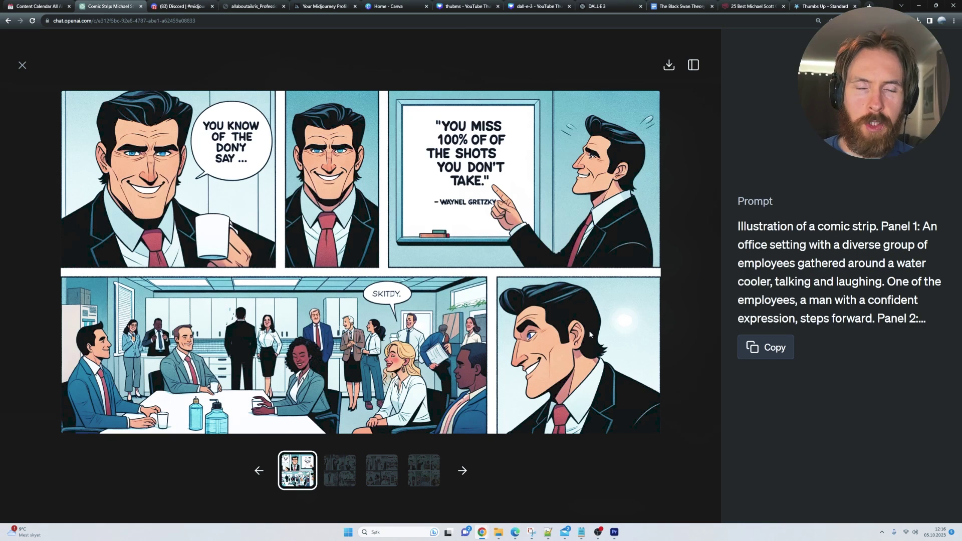